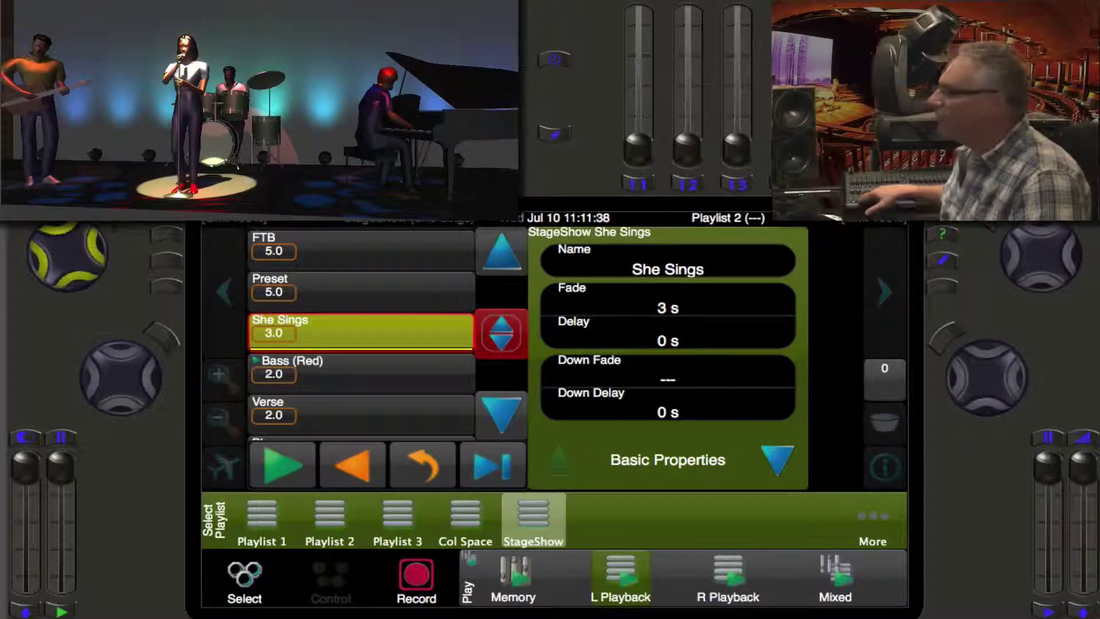
# Step: Advance to the Bass (Red) cue and show its basic properties: 2 s fade, 0 s delays
pyautogui.press('space')
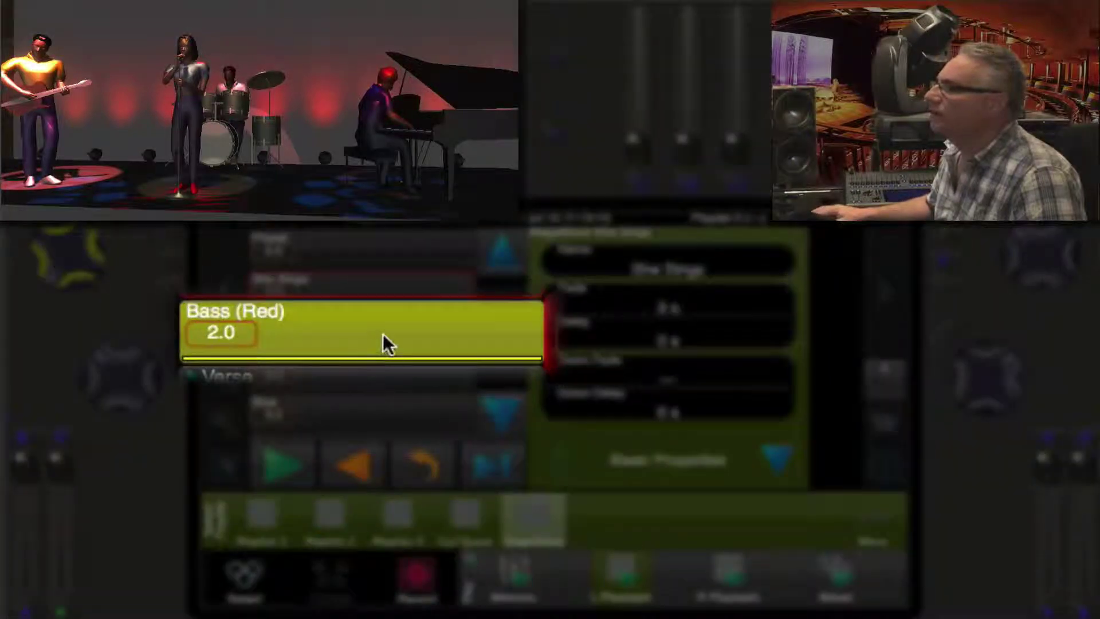
pyautogui.click(383, 334)
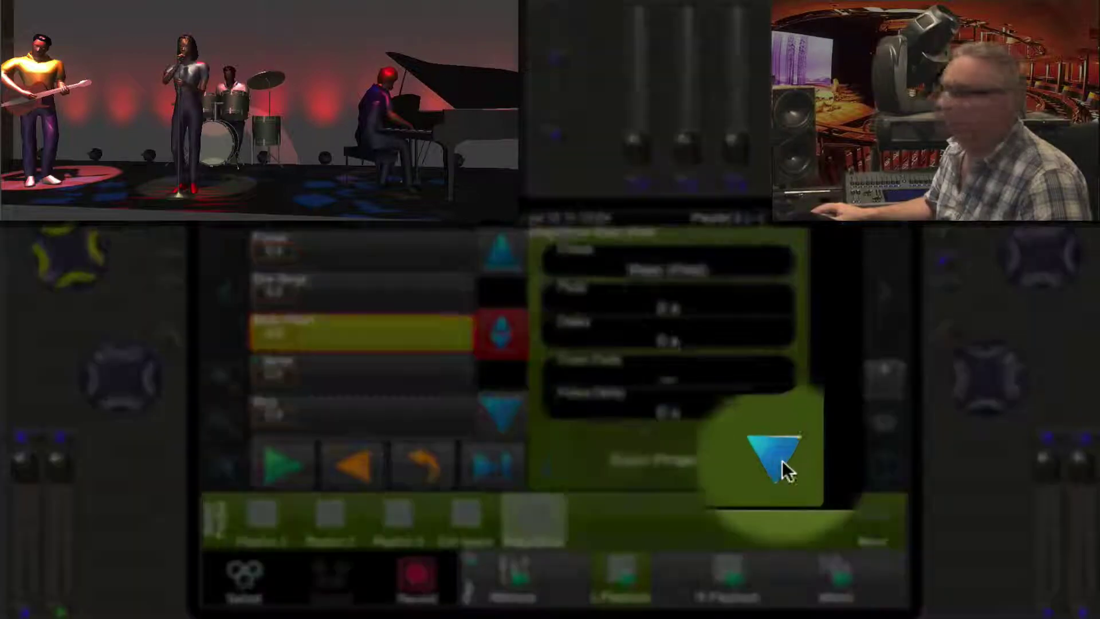
# Step: Show Bass (Red)'s follow settings (Wait for Go, 0 s, linked to Blue) and begin editing them
pyautogui.click(782, 463)
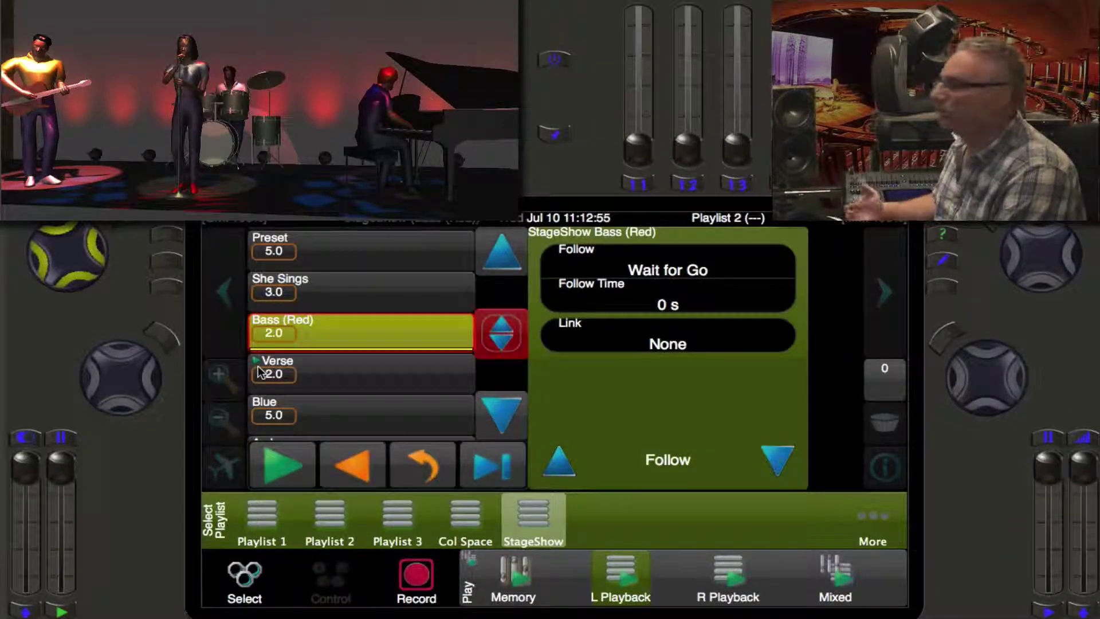
pyautogui.moveTo(427, 341); pyautogui.dragTo(194, 309)
pyautogui.moveTo(223, 370); pyautogui.dragTo(441, 337)
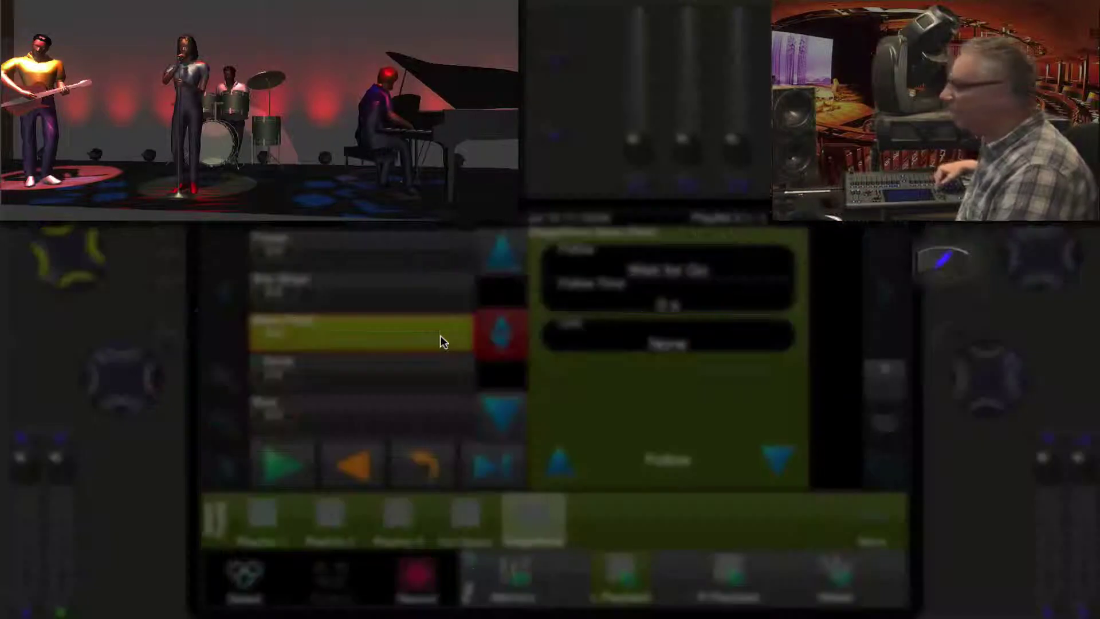
pyautogui.click(441, 337)
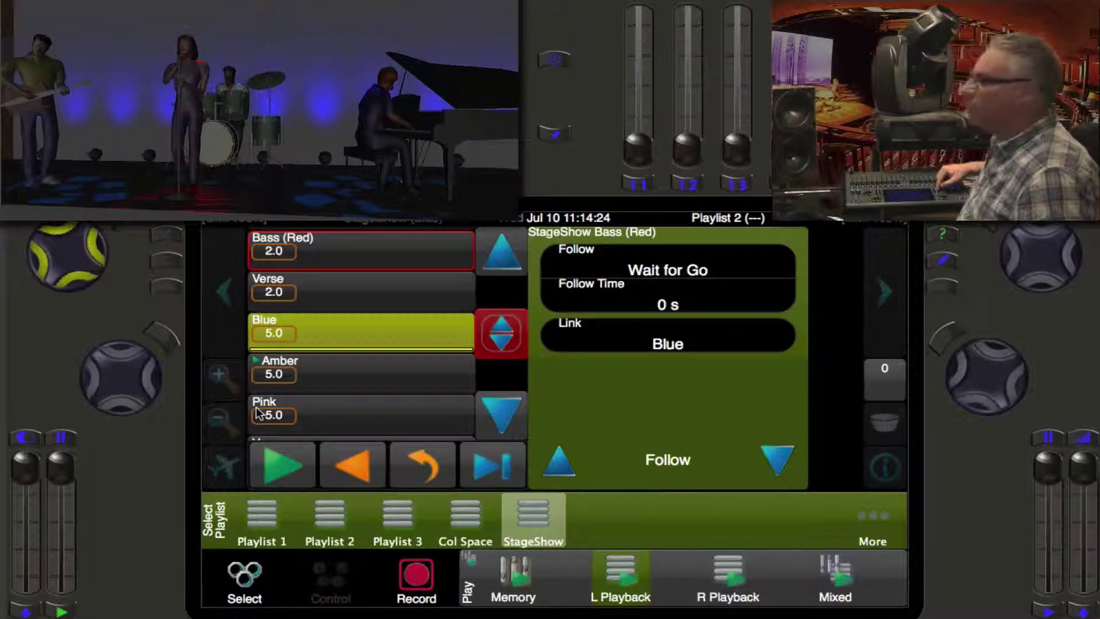
pyautogui.press('e')
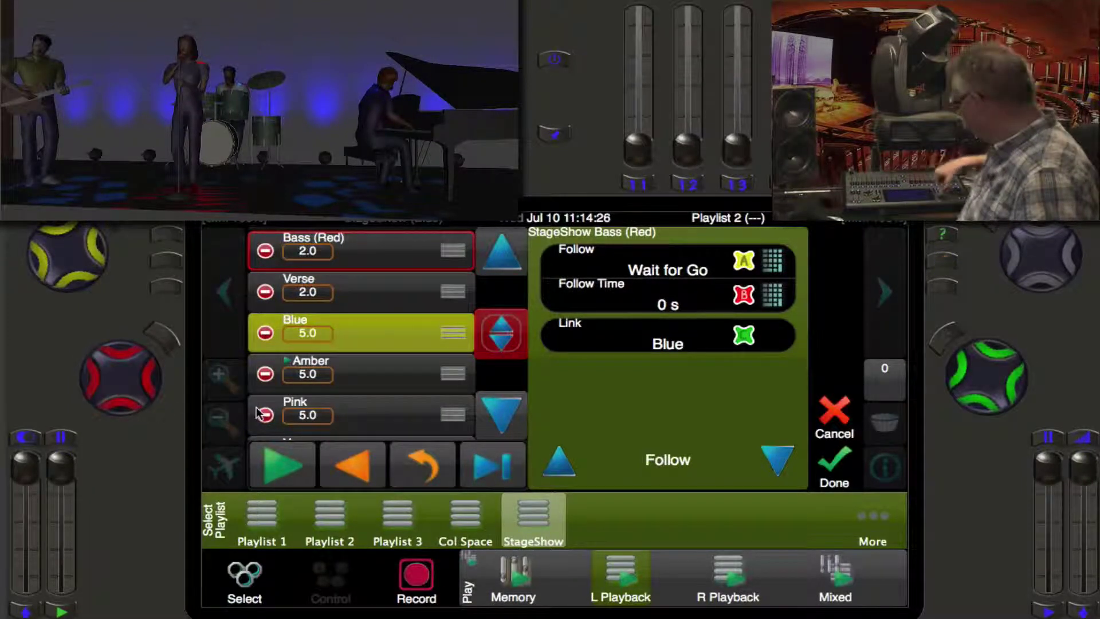
# Step: Set the Bass (Red) link to None and queue Bass (Red) as the next cue
pyautogui.scroll(-2, 986, 377)
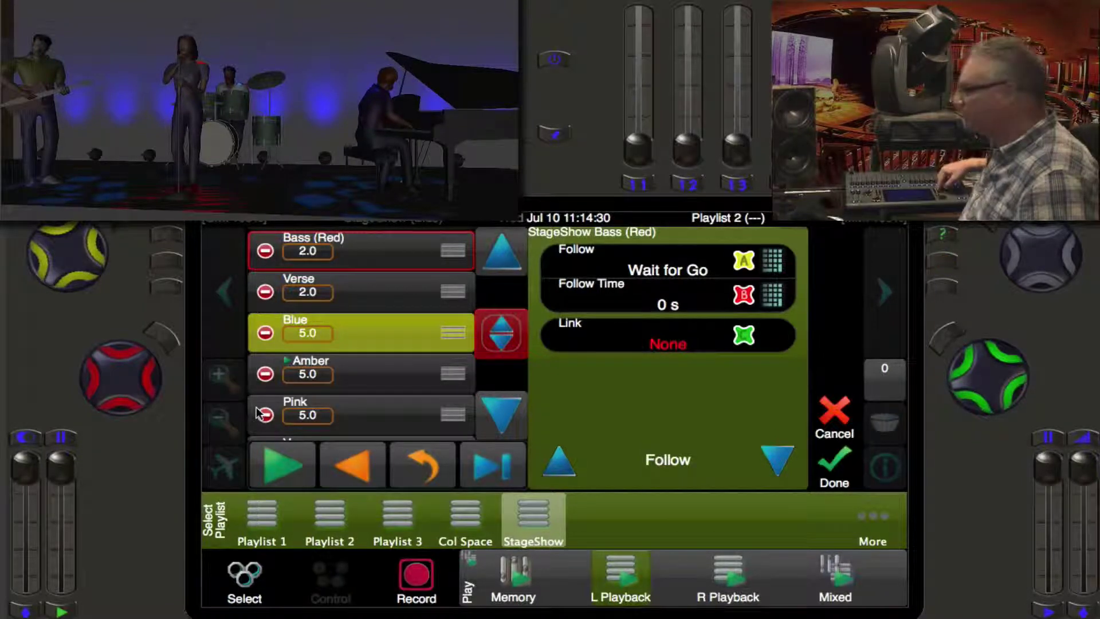
pyautogui.press('Return')
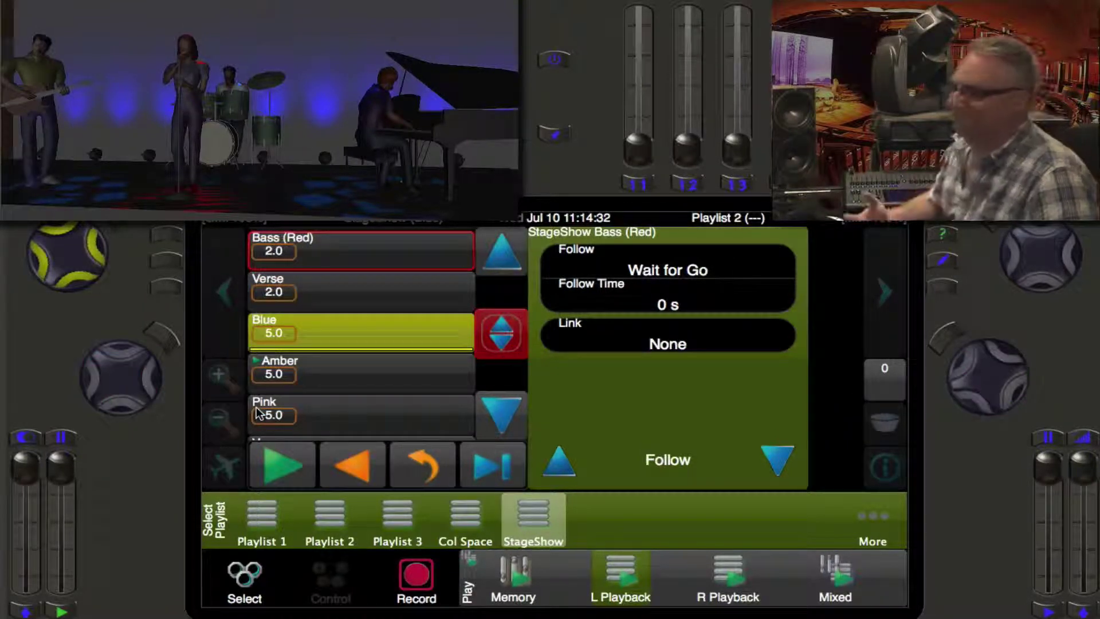
pyautogui.click(376, 257)
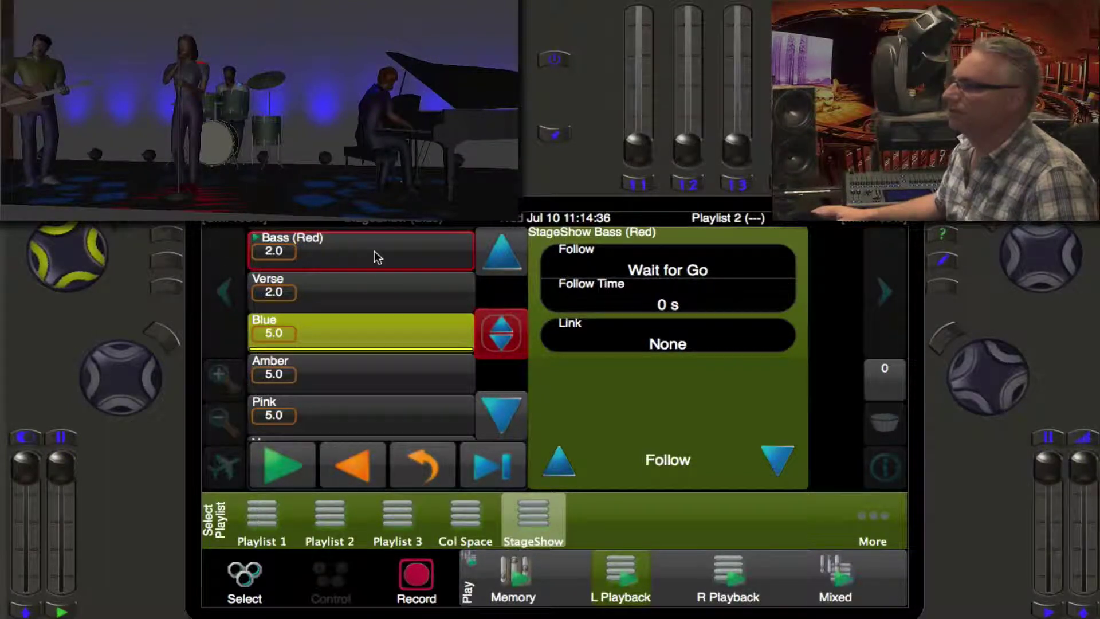
# Step: Fire Bass (Red), then press Go to step through Verse to the Blue cue
pyautogui.click(376, 256)
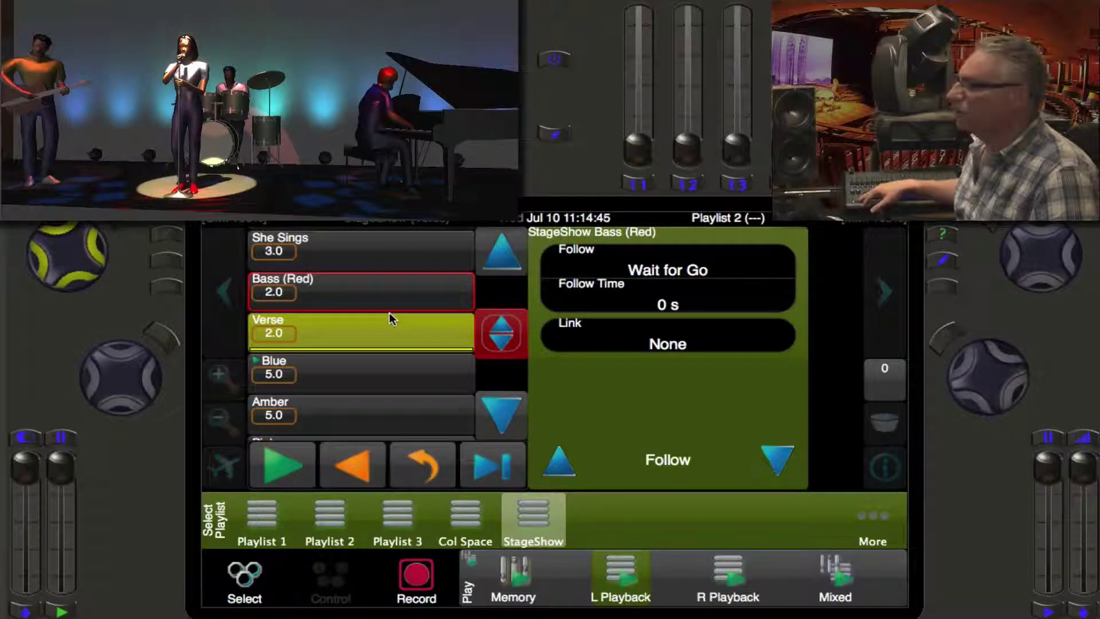
pyautogui.press('space')
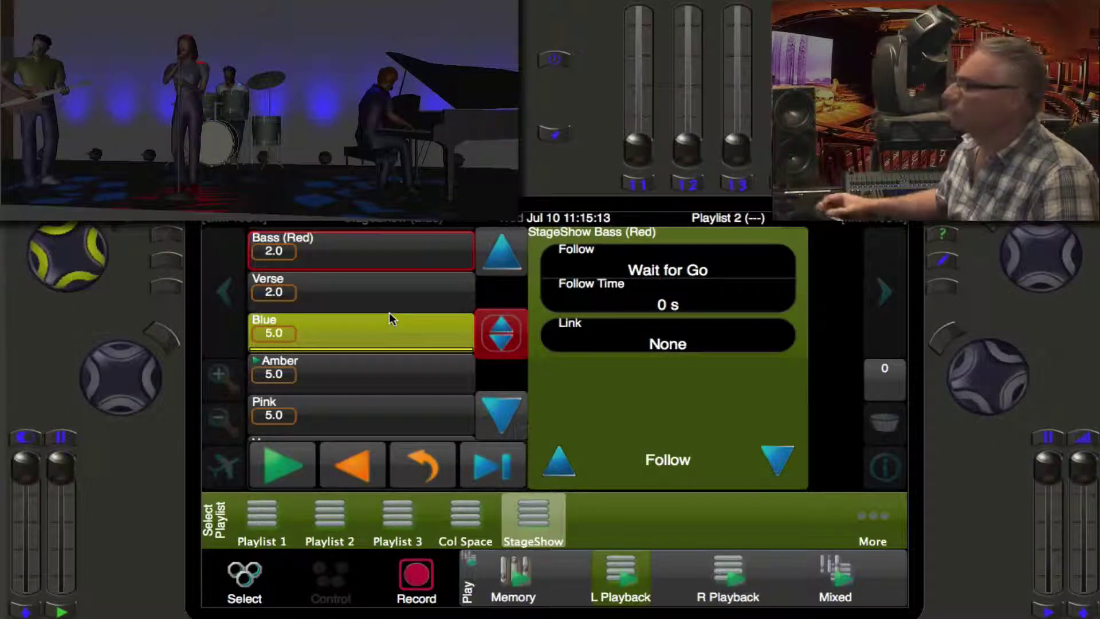
# Step: Change the Blue cue's follow from Wait for Go to Follow After Fade, then start Verse
pyautogui.click(393, 340)
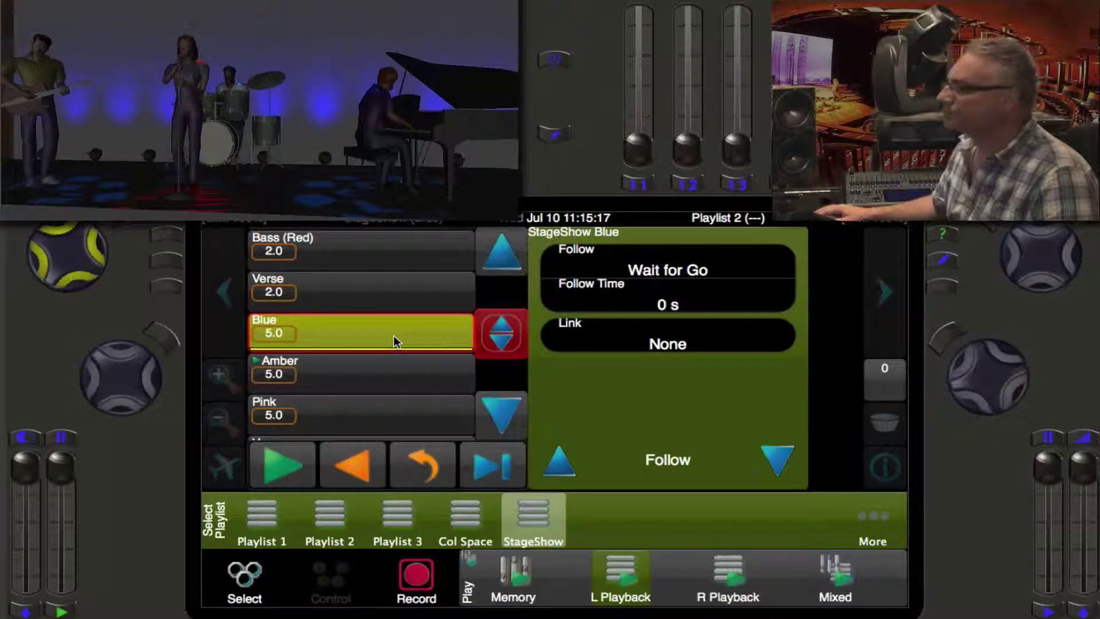
pyautogui.click(567, 270)
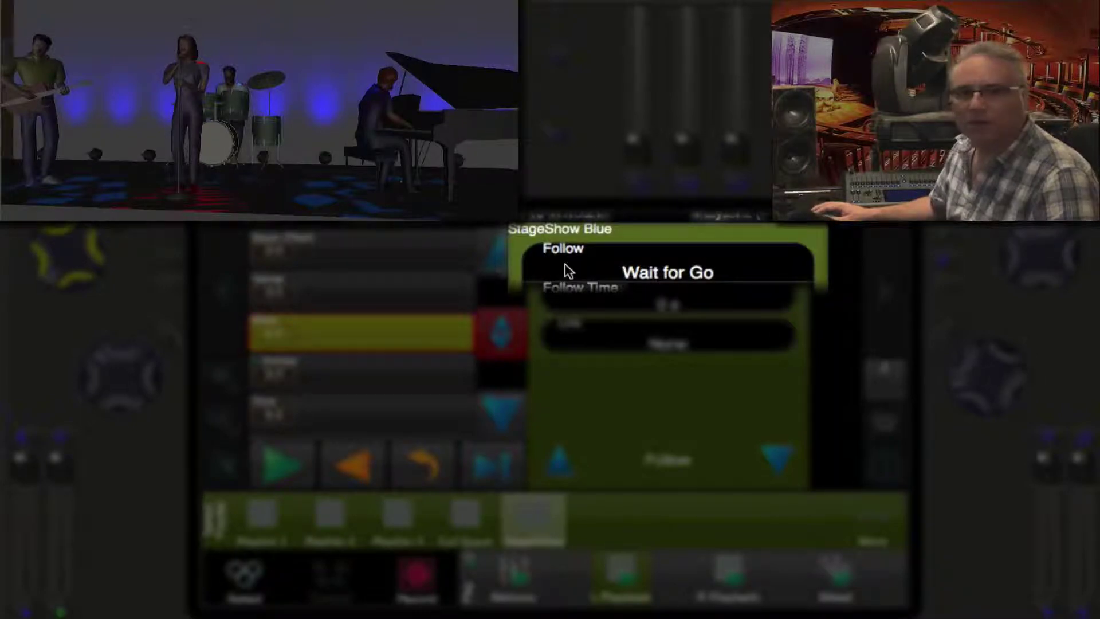
pyautogui.click(577, 263)
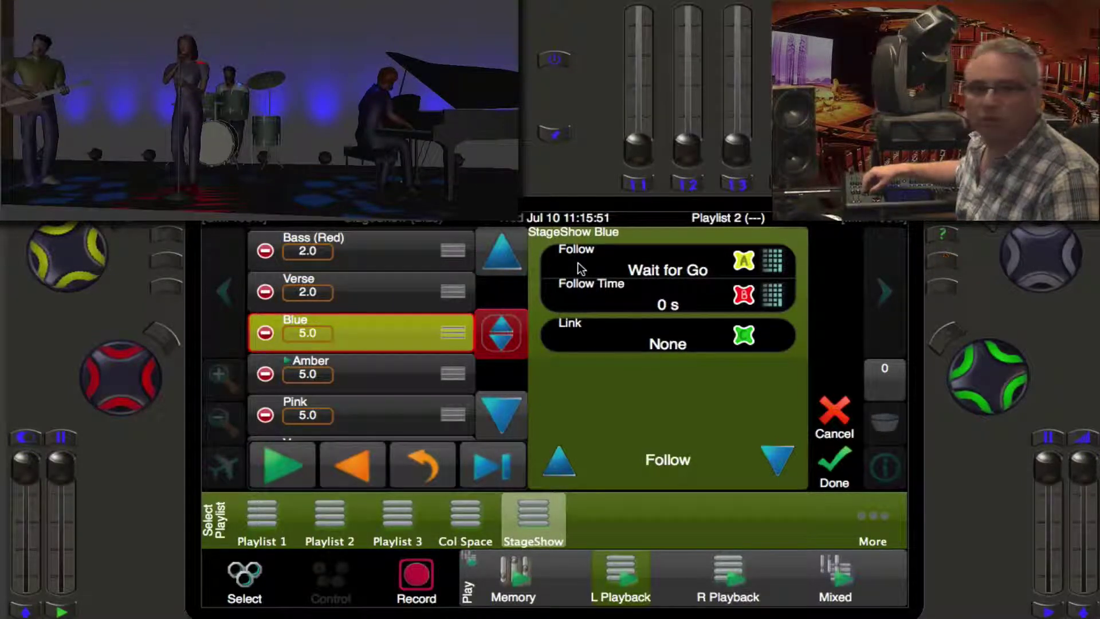
pyautogui.click(577, 265)
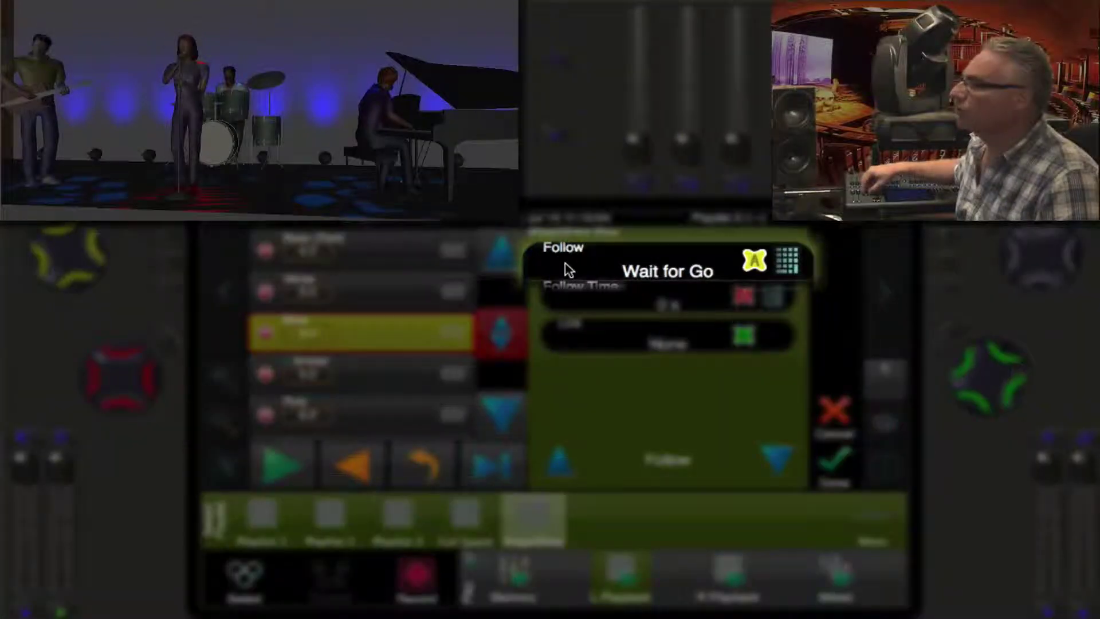
pyautogui.click(568, 269)
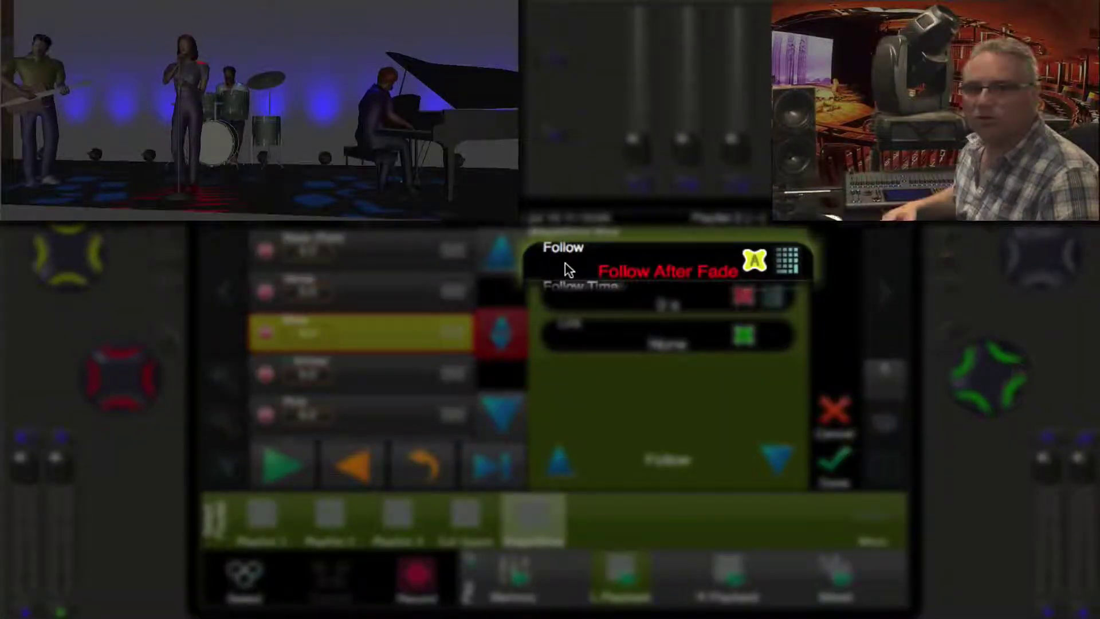
pyautogui.click(577, 263)
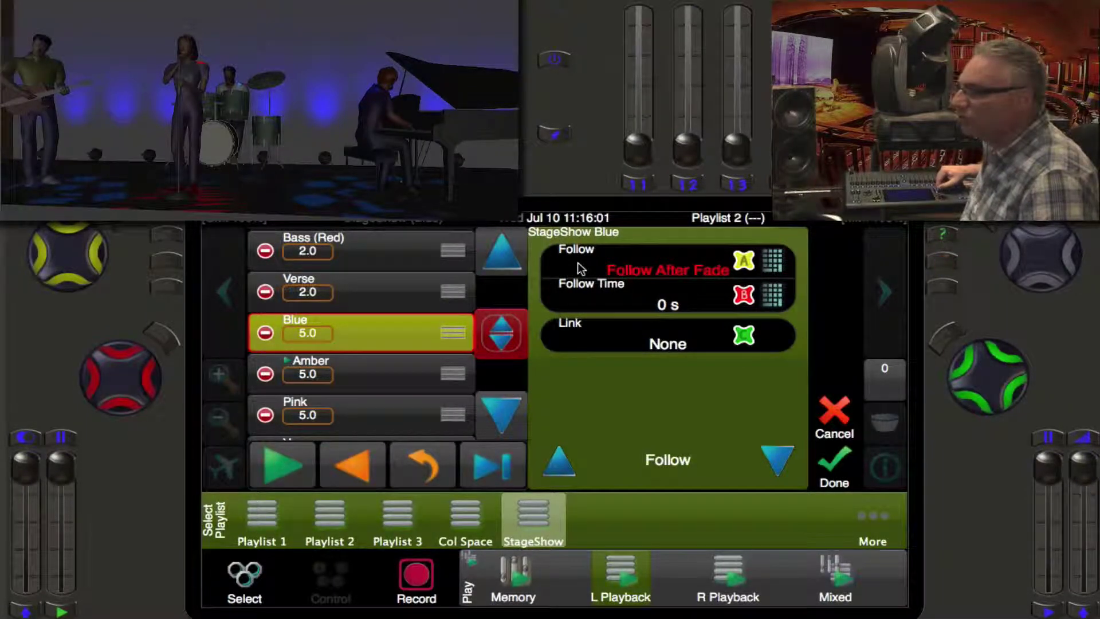
pyautogui.press('Escape')
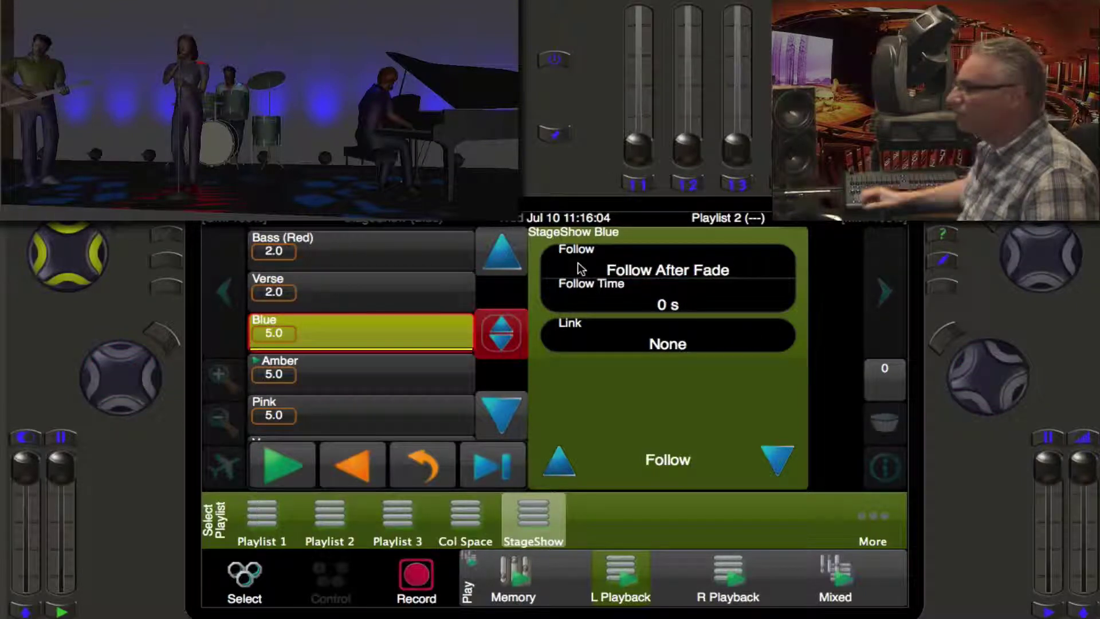
pyautogui.click(375, 301)
pyautogui.click(400, 291)
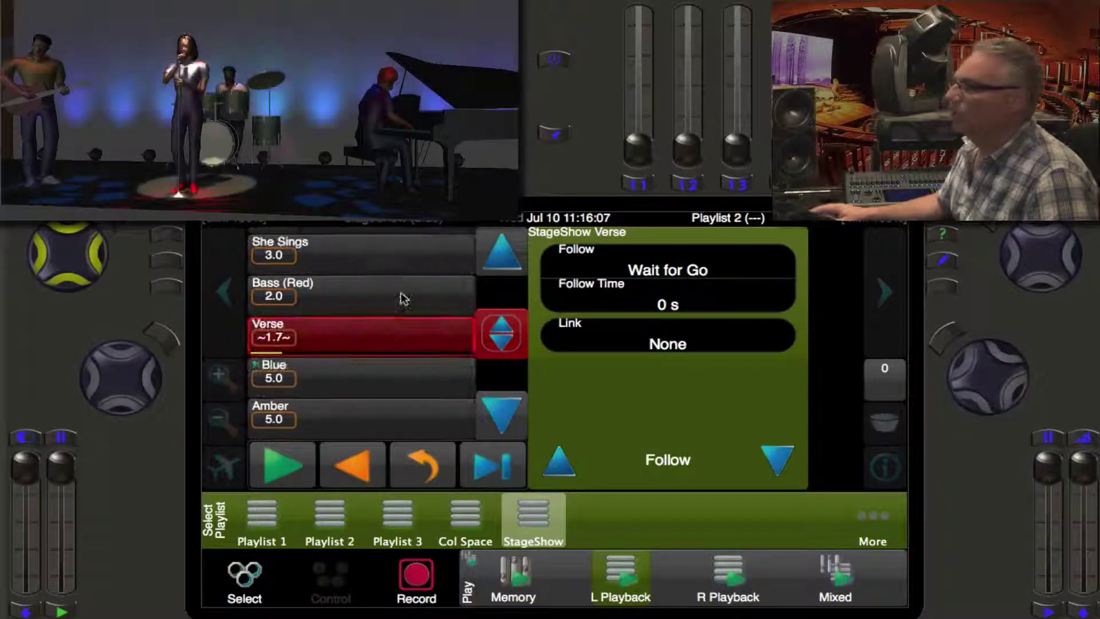
# Step: Select the Blue cue to check its Follow After Fade setting
pyautogui.click(410, 369)
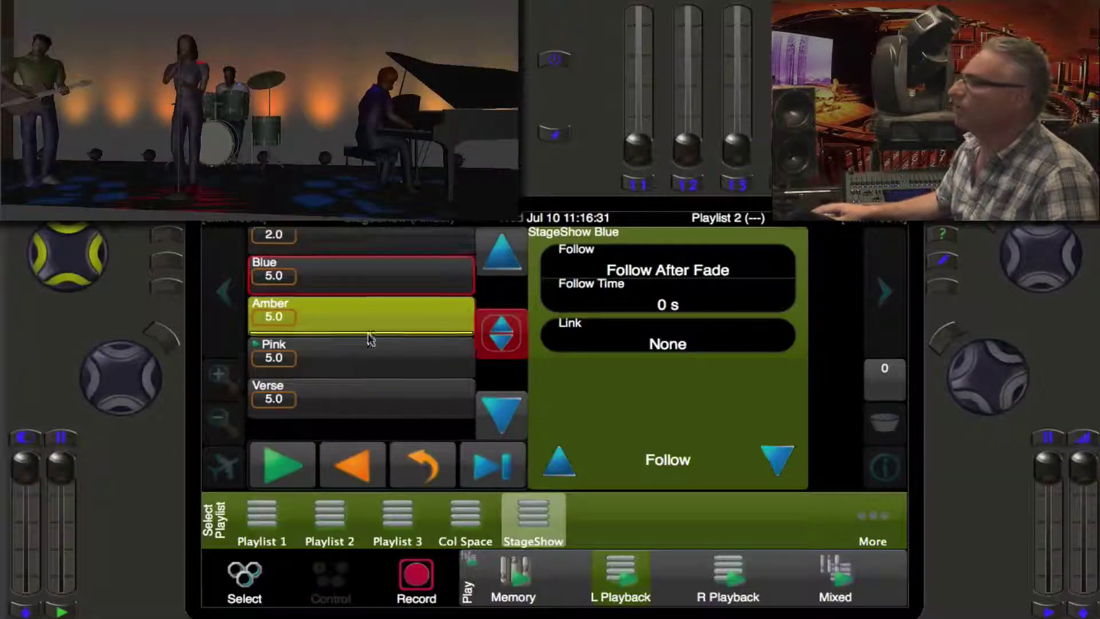
# Step: Set the Amber cue's Follow to Follow After Fade with 0 s follow time and no link
pyautogui.click(387, 313)
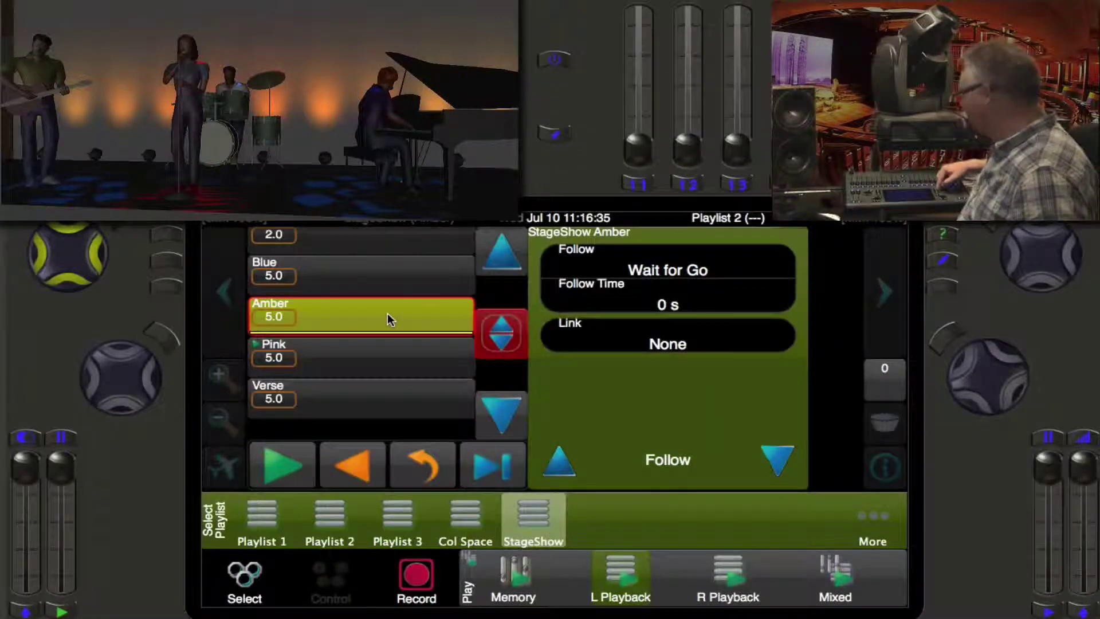
pyautogui.click(388, 313)
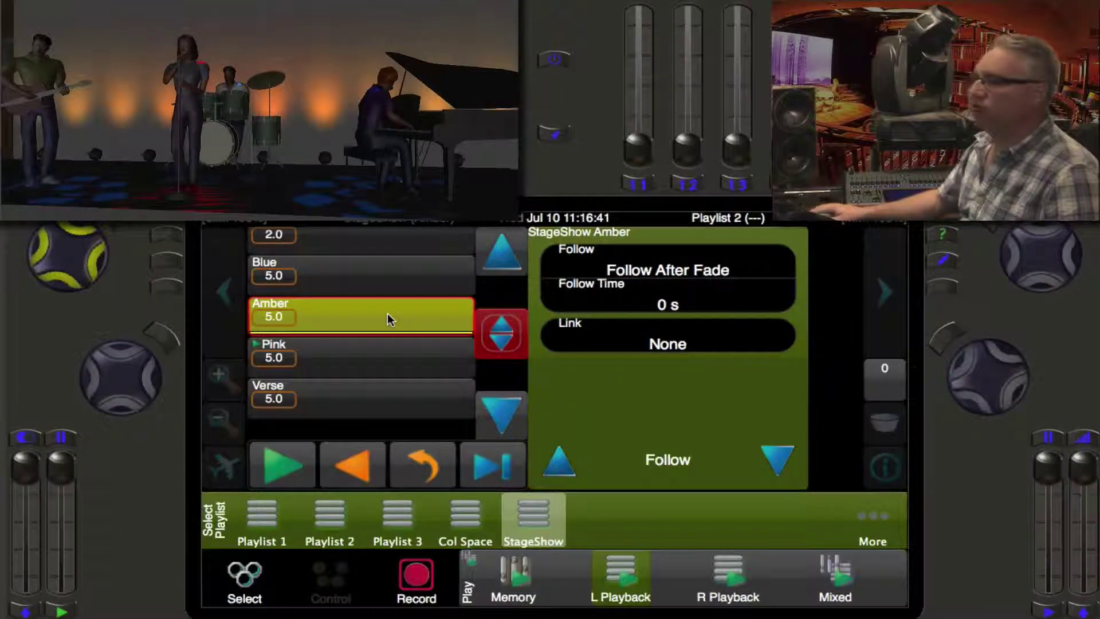
pyautogui.click(393, 367)
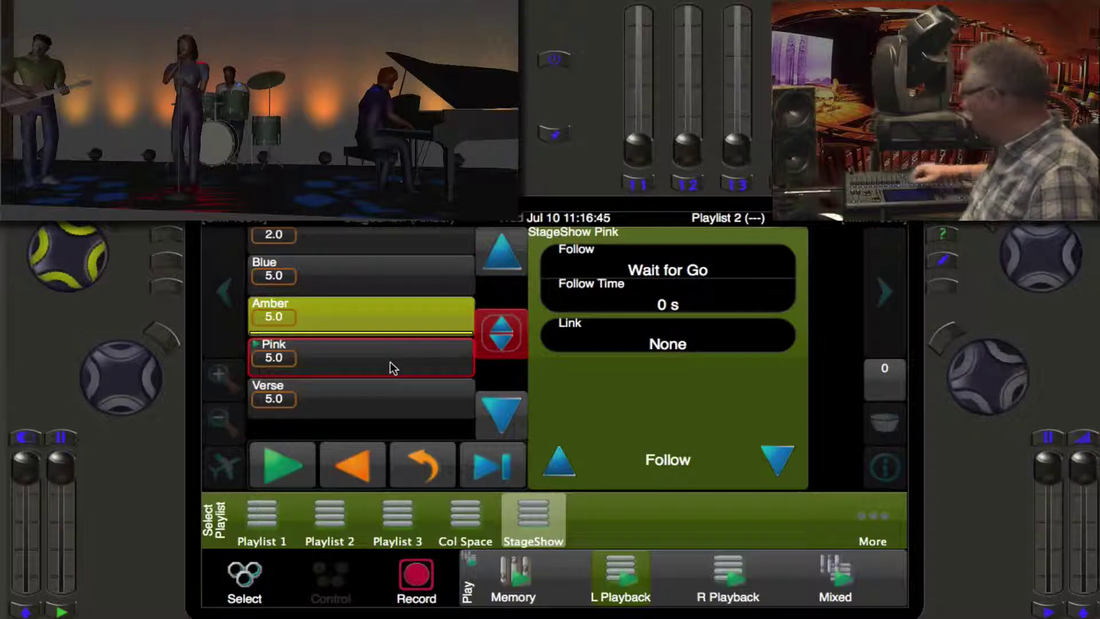
# Step: Edit the Pink cue's follow setting, which shows Wait for Go with 0 s follow time
pyautogui.click(390, 361)
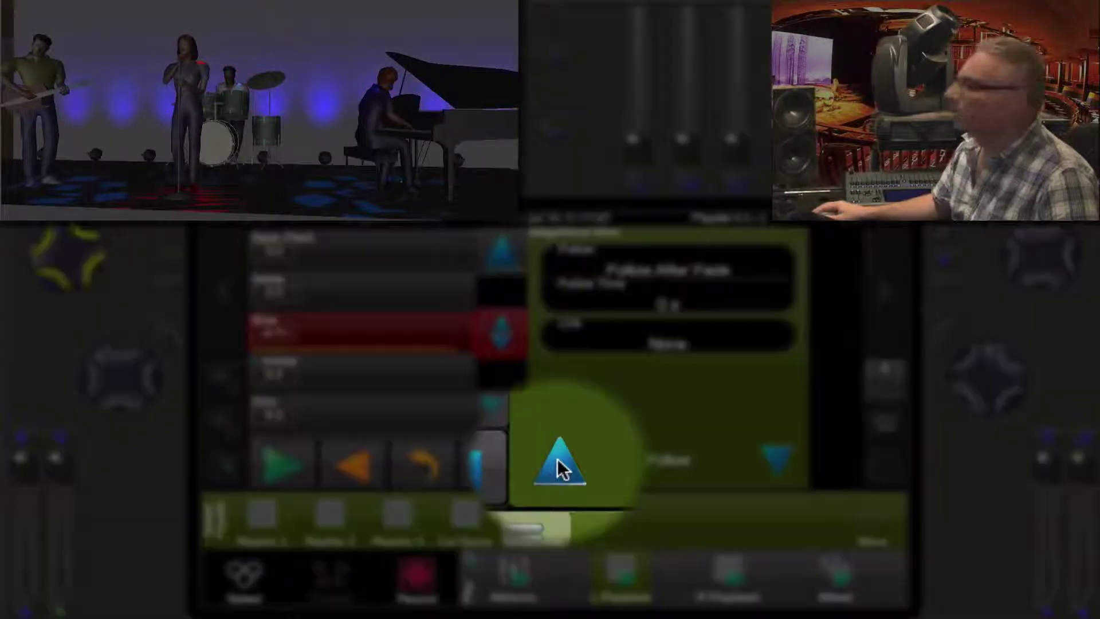
# Step: Show the Basic Properties page and select the Pink cue to set its fade to 1 s
pyautogui.click(558, 458)
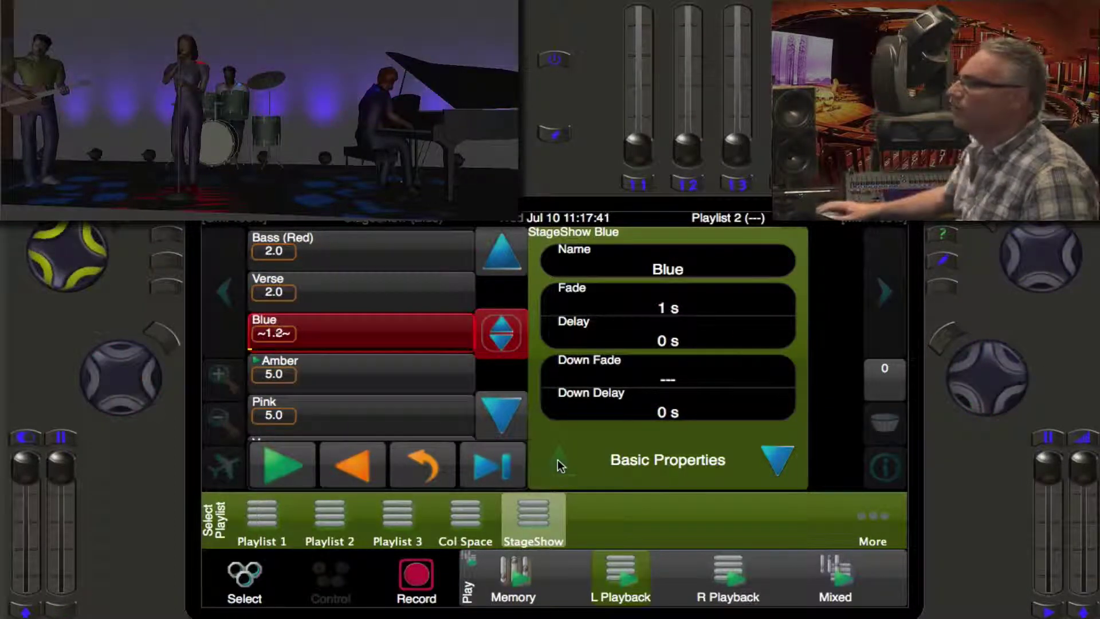
pyautogui.click(413, 377)
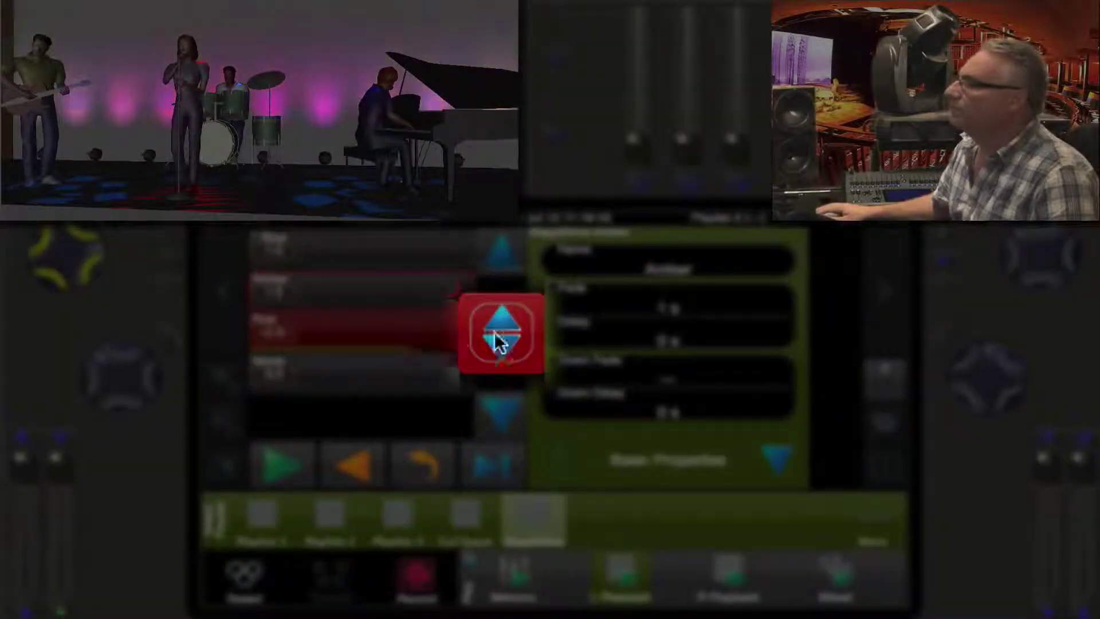
# Step: Toggle list tracking and bring the later playlist cues into view as Verse goes live
pyautogui.click(507, 332)
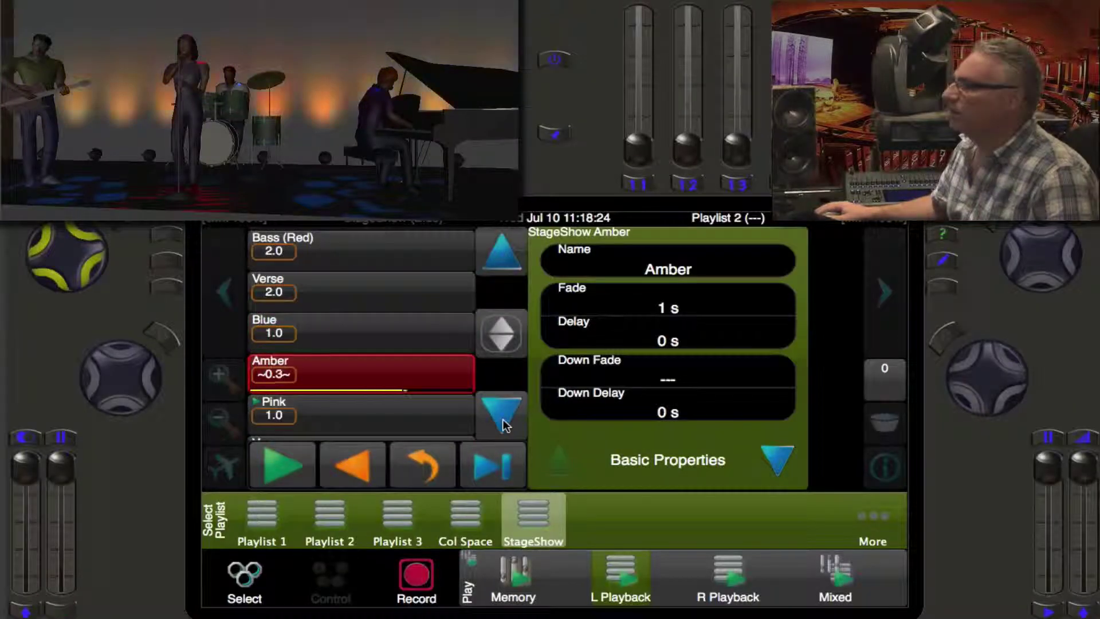
pyautogui.click(315, 289)
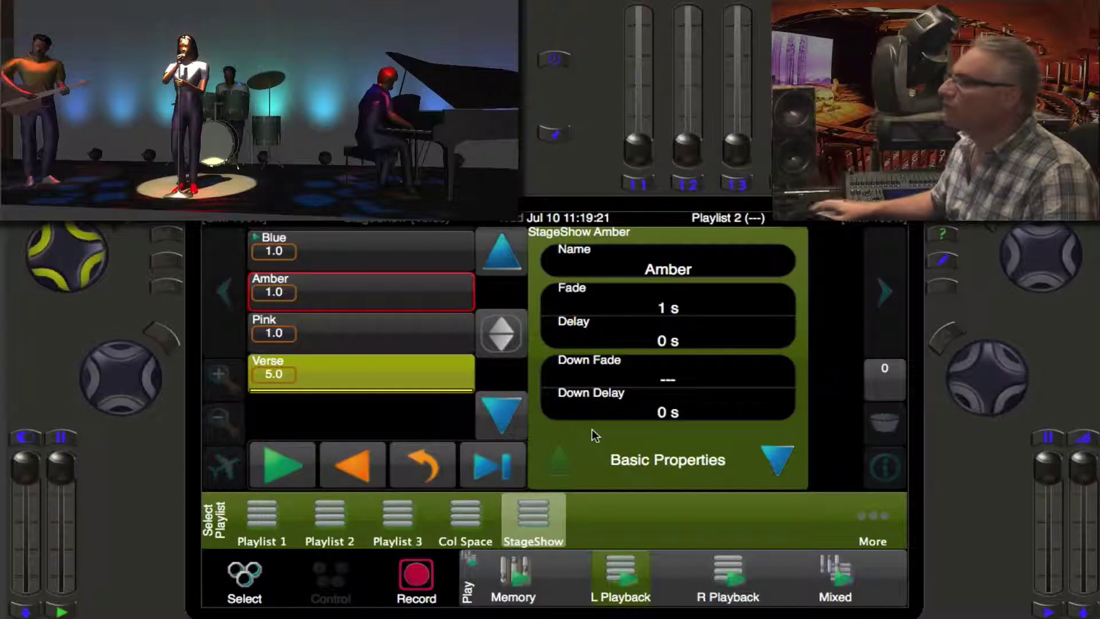
# Step: Give the Blue cue a 0 s fade and a 1 s Follow In Time
pyautogui.click(395, 255)
pyautogui.click(393, 295)
pyautogui.click(396, 336)
pyautogui.click(417, 251)
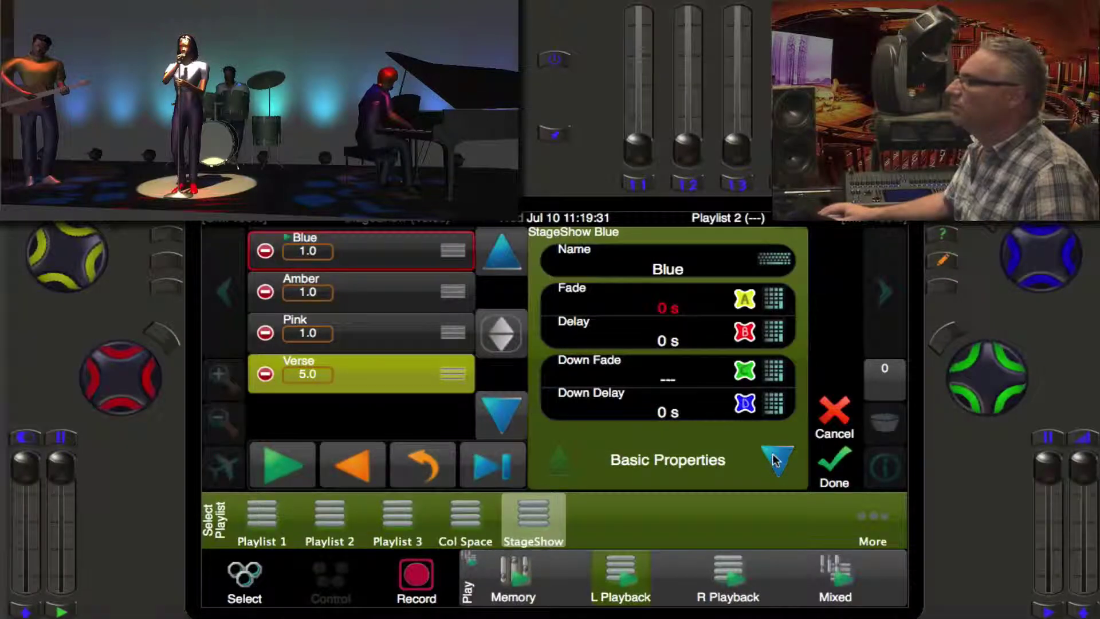
pyautogui.click(776, 458)
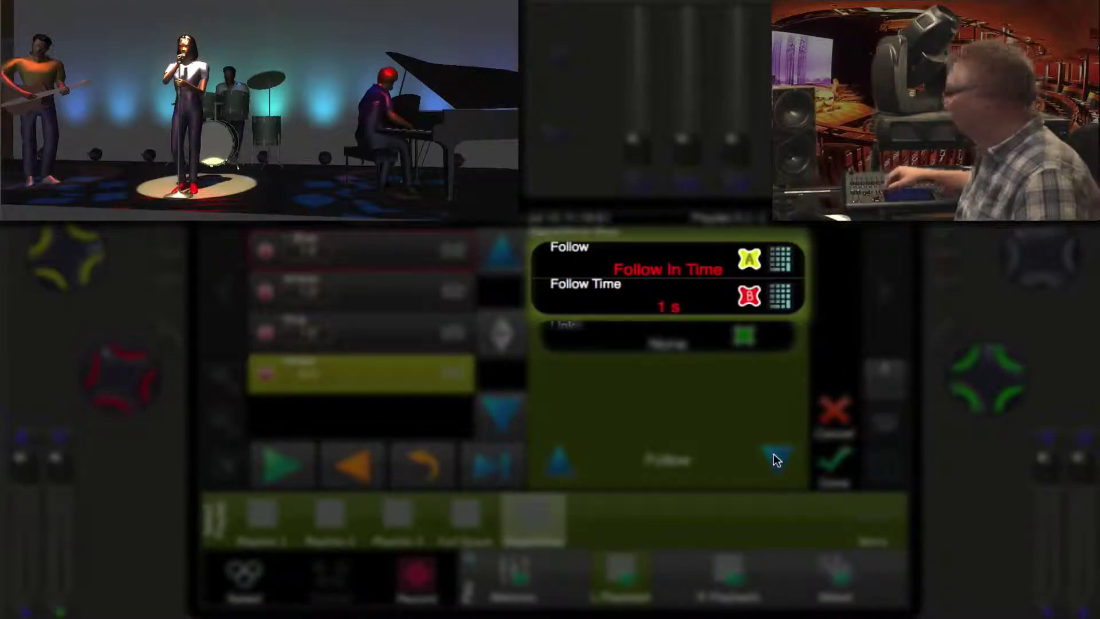
pyautogui.press('Return')
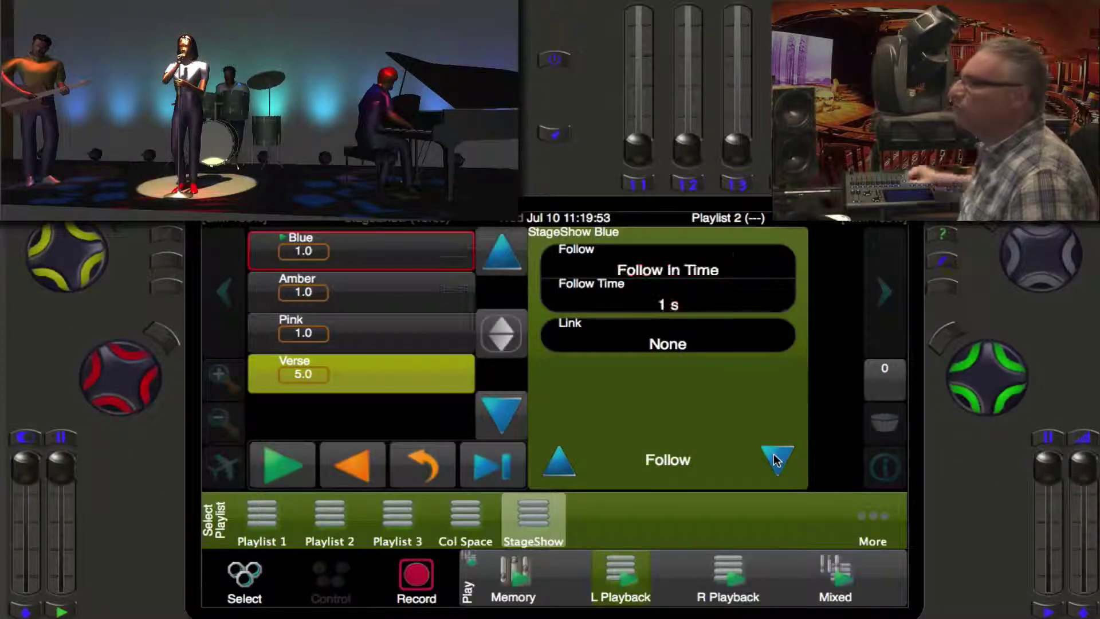
# Step: Give Amber and Pink 0 s fades and 1 s Follow In Time, linking Pink back to Blue
pyautogui.click(425, 300)
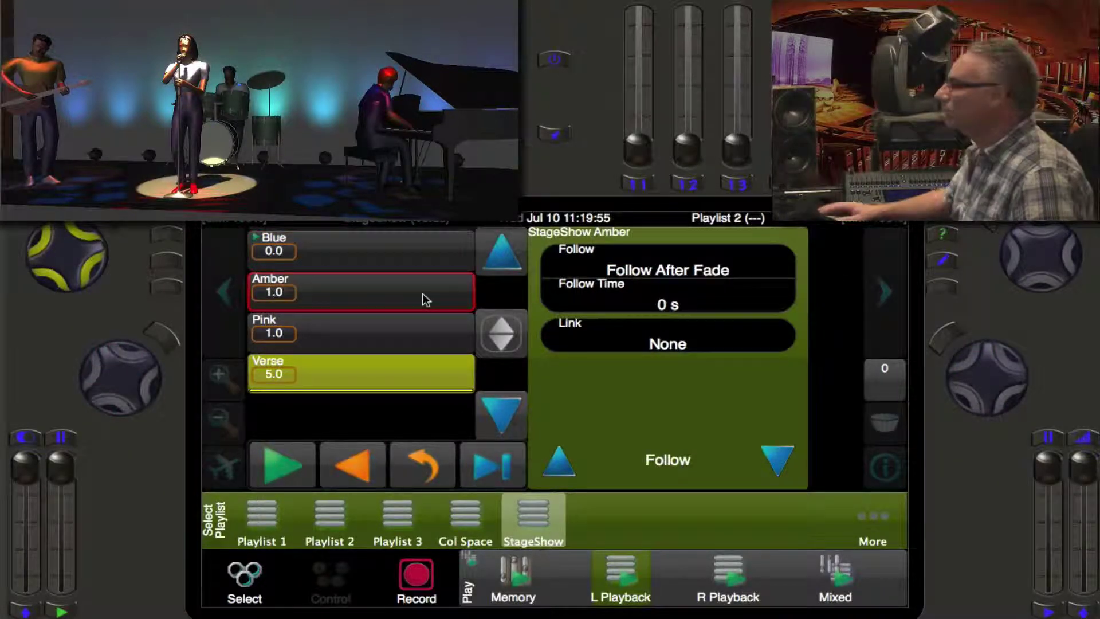
pyautogui.click(425, 300)
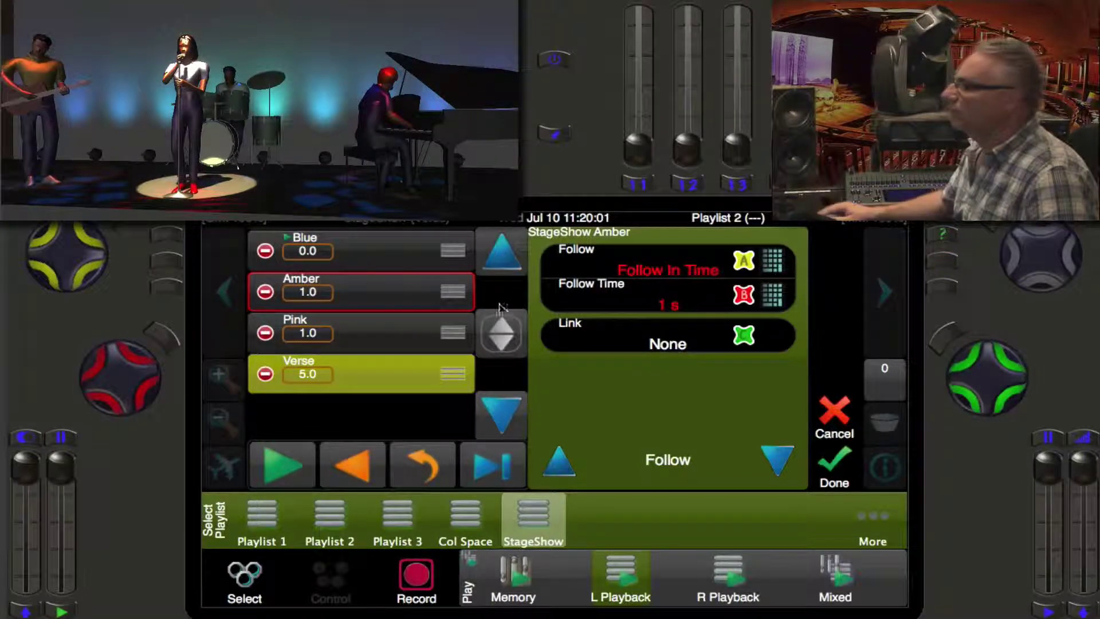
pyautogui.click(559, 461)
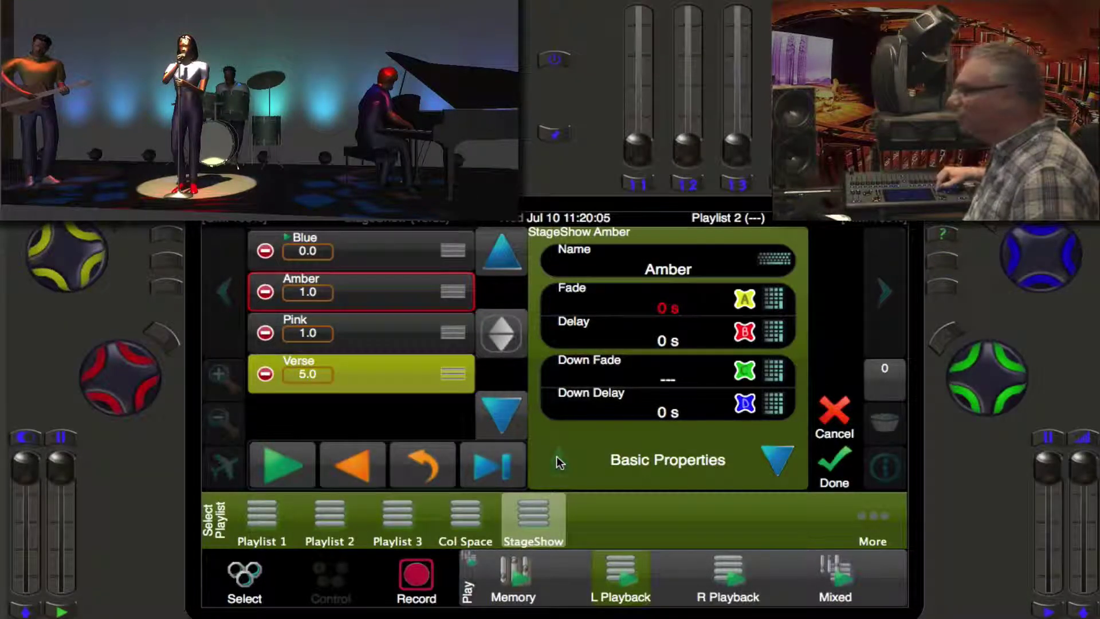
pyautogui.click(438, 342)
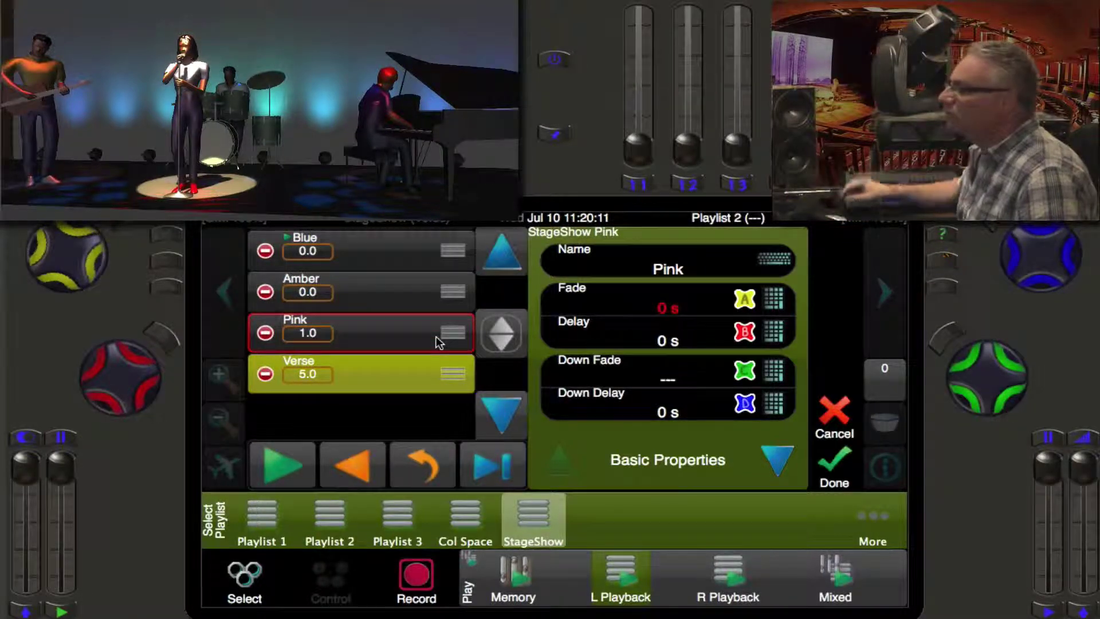
pyautogui.click(764, 456)
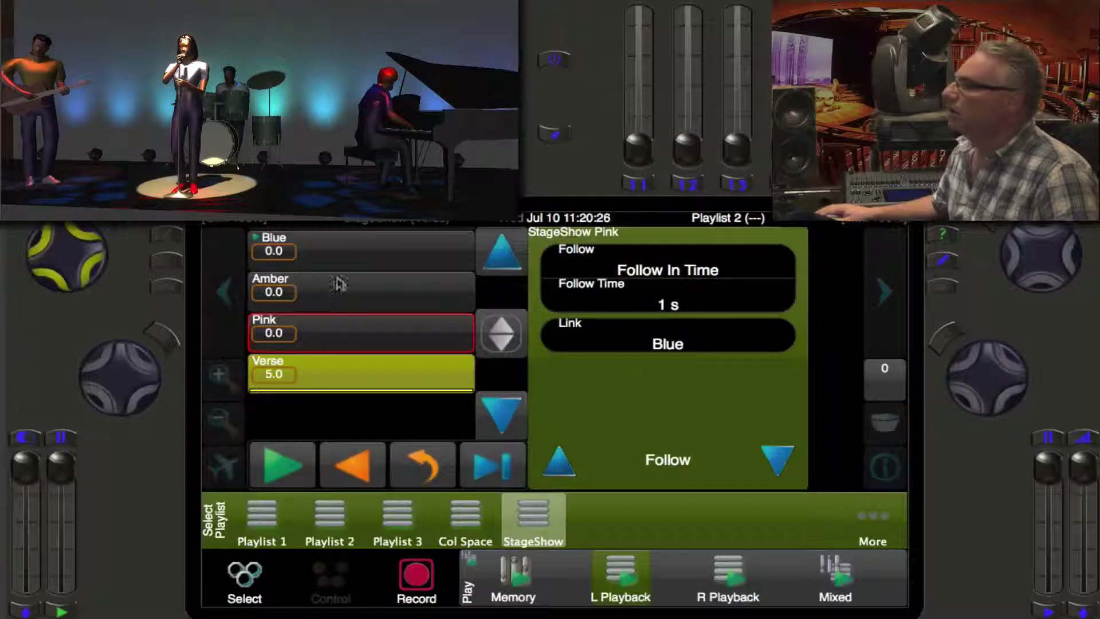
pyautogui.click(351, 253)
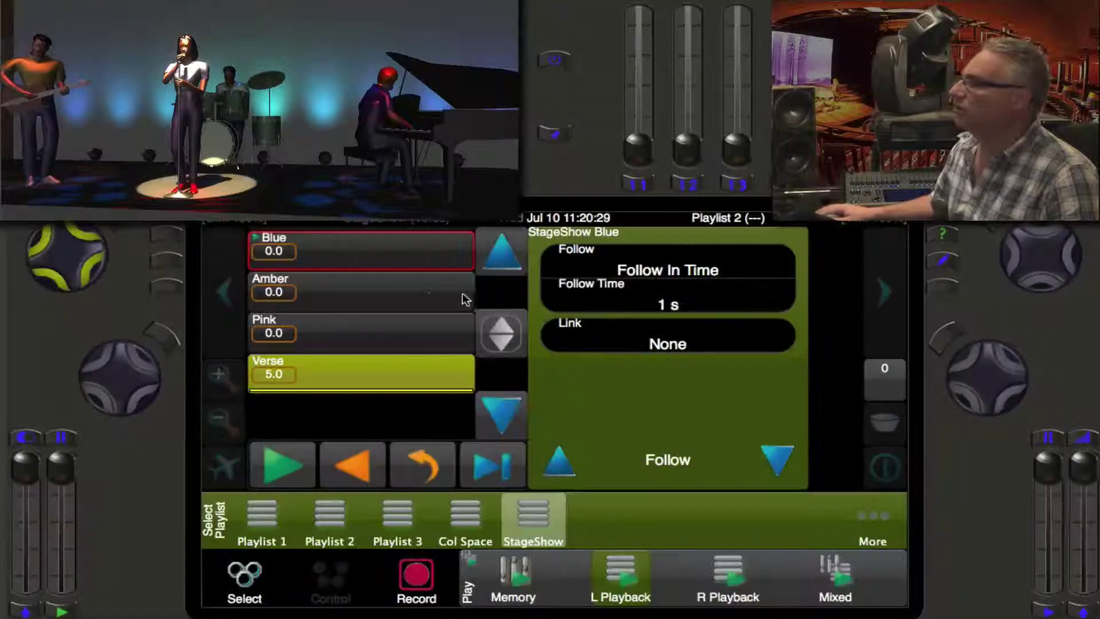
# Step: Verify Amber's settings and Pink's link to Blue, start Blue, then select the Verse cue
pyautogui.click(429, 295)
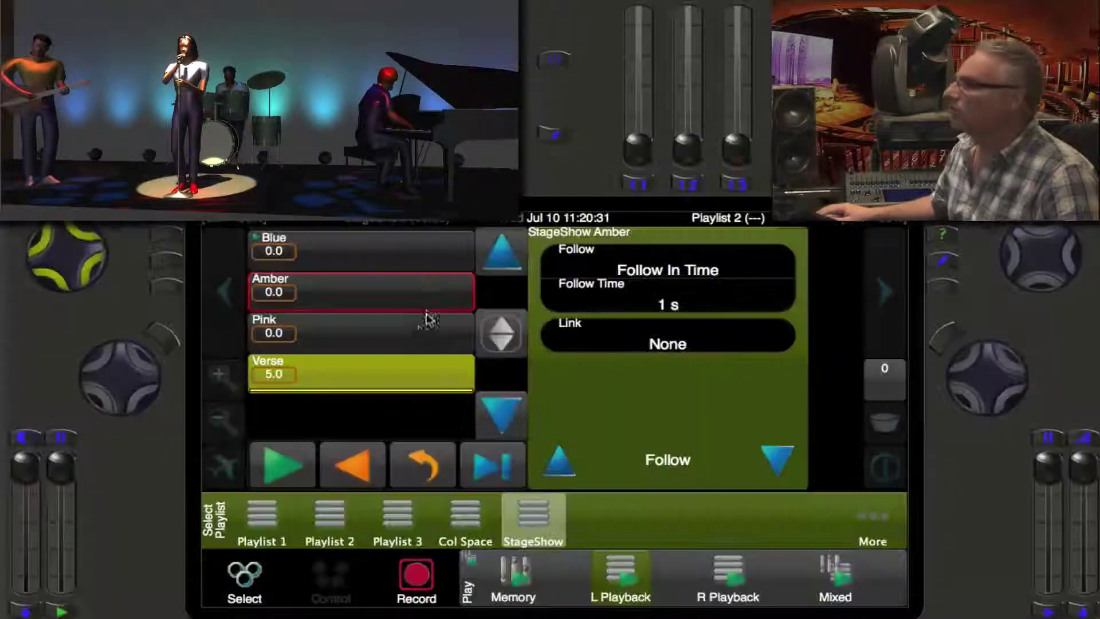
pyautogui.click(428, 319)
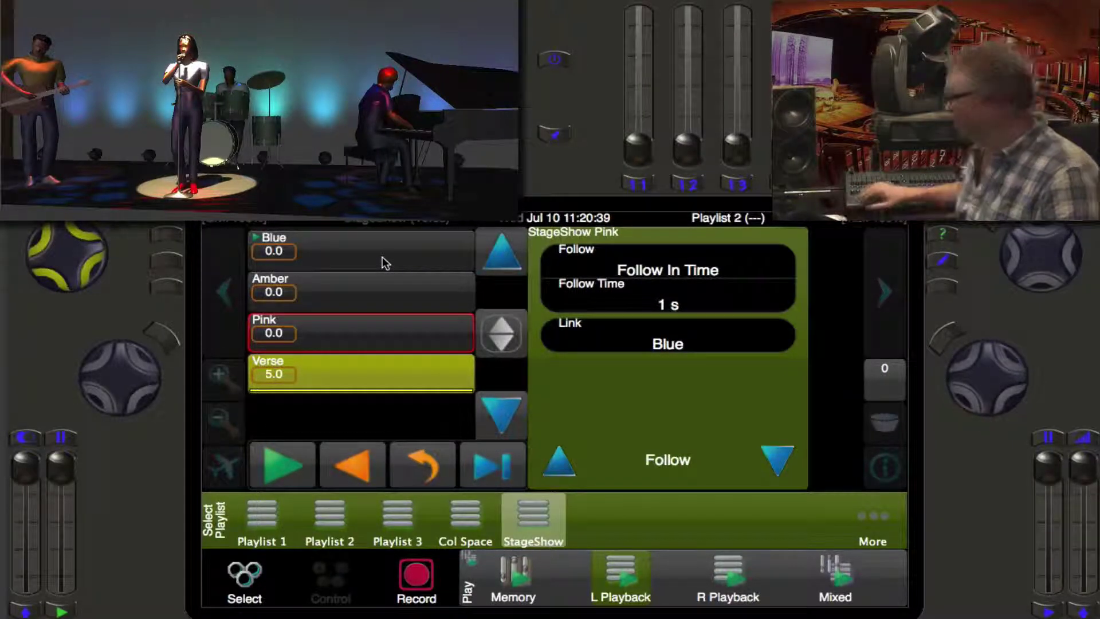
pyautogui.click(382, 258)
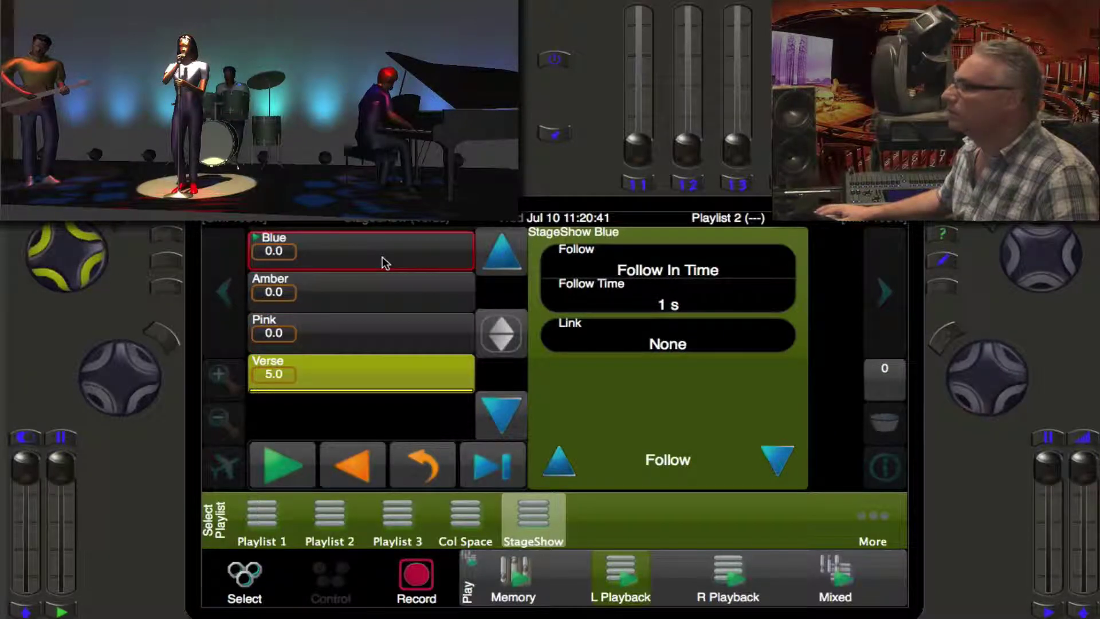
pyautogui.click(497, 255)
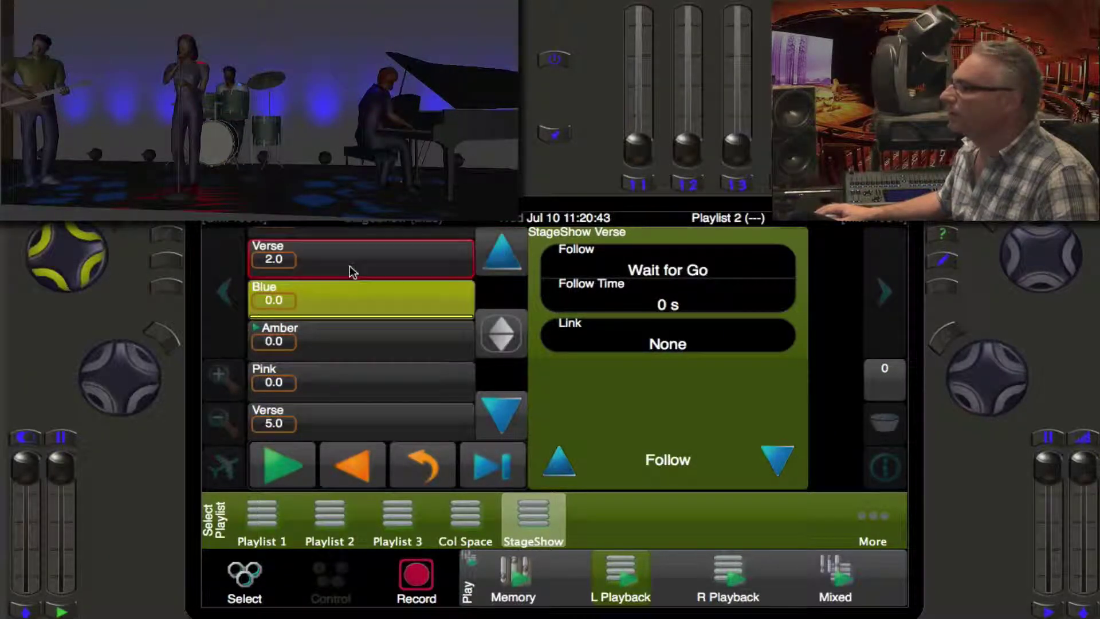
# Step: Advance from Verse into the Blue-Amber-Pink loop and display the Amber cue's follow settings
pyautogui.click(356, 260)
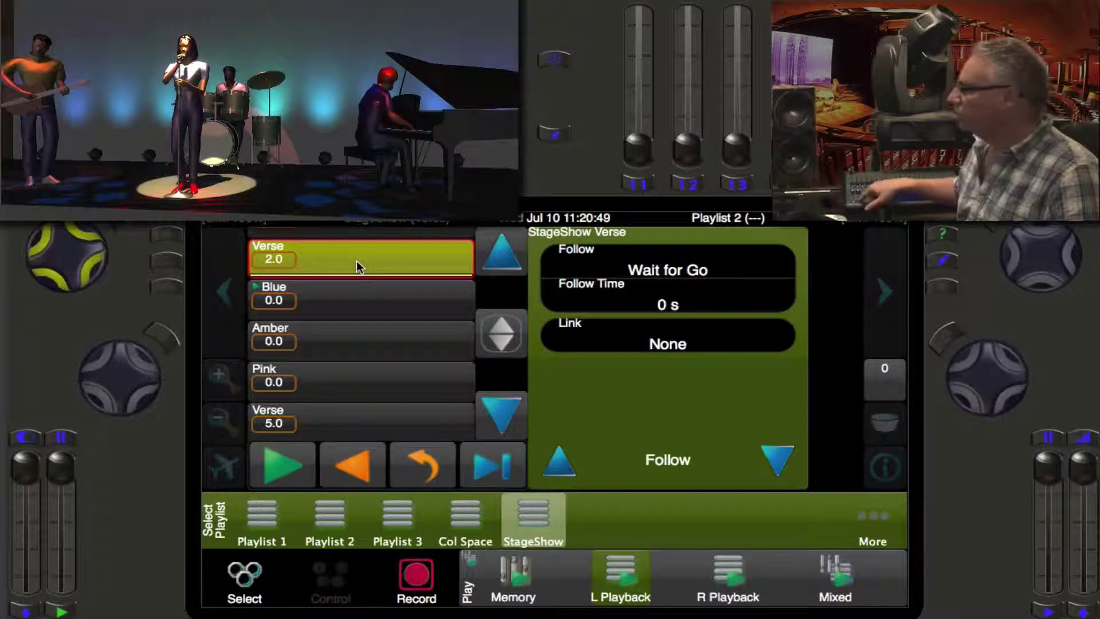
pyautogui.press('space')
pyautogui.press('space')
pyautogui.press('space')
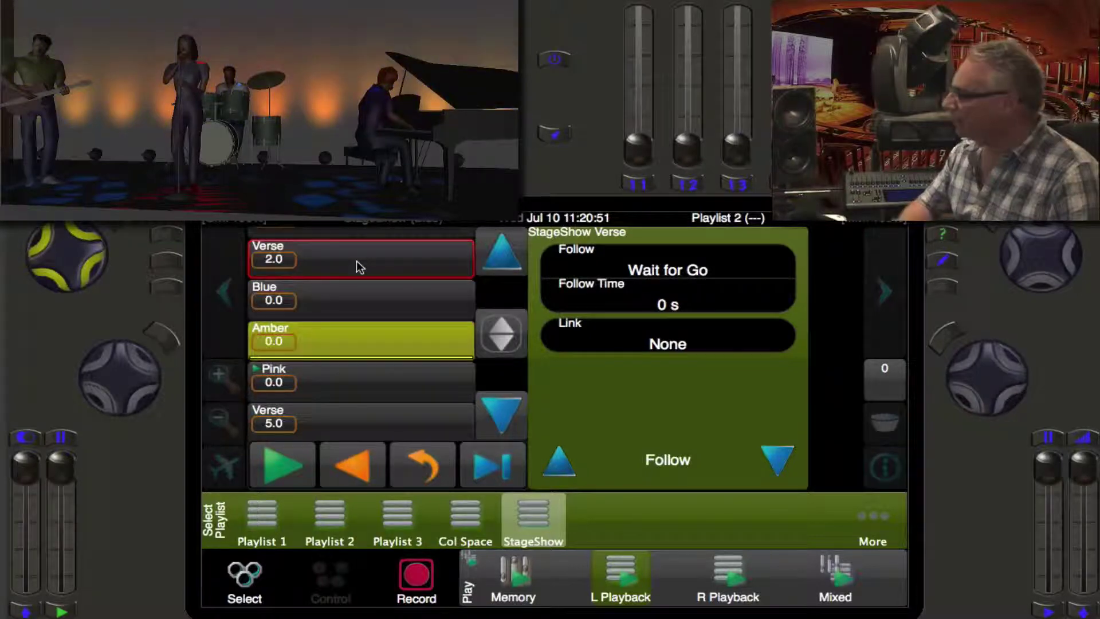
pyautogui.press('Up')
pyautogui.press('Up')
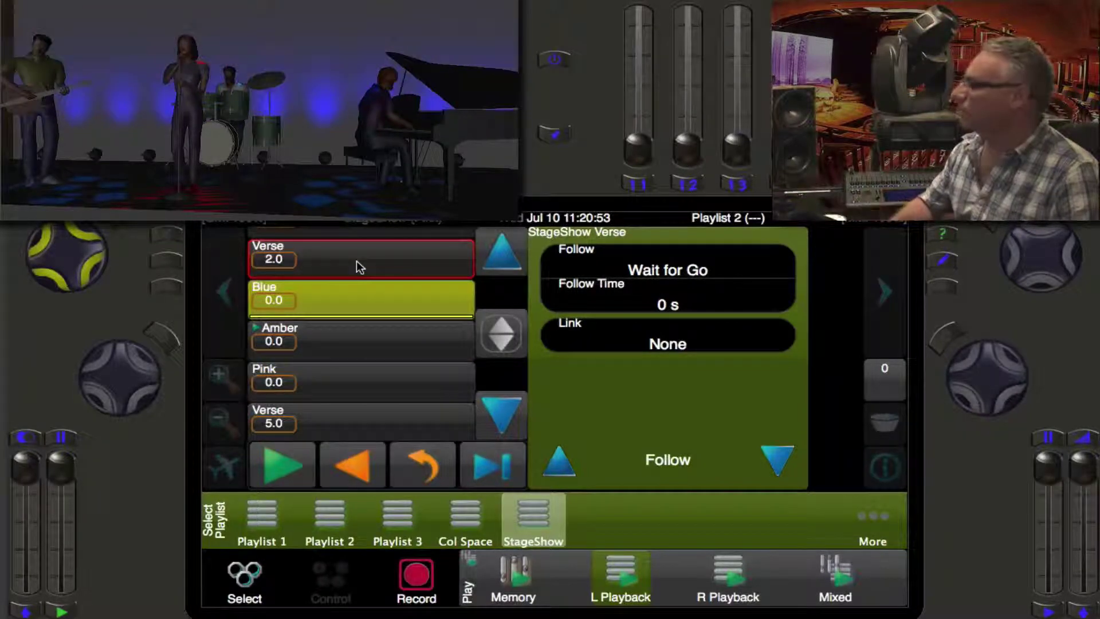
pyautogui.press('space')
pyautogui.press('space')
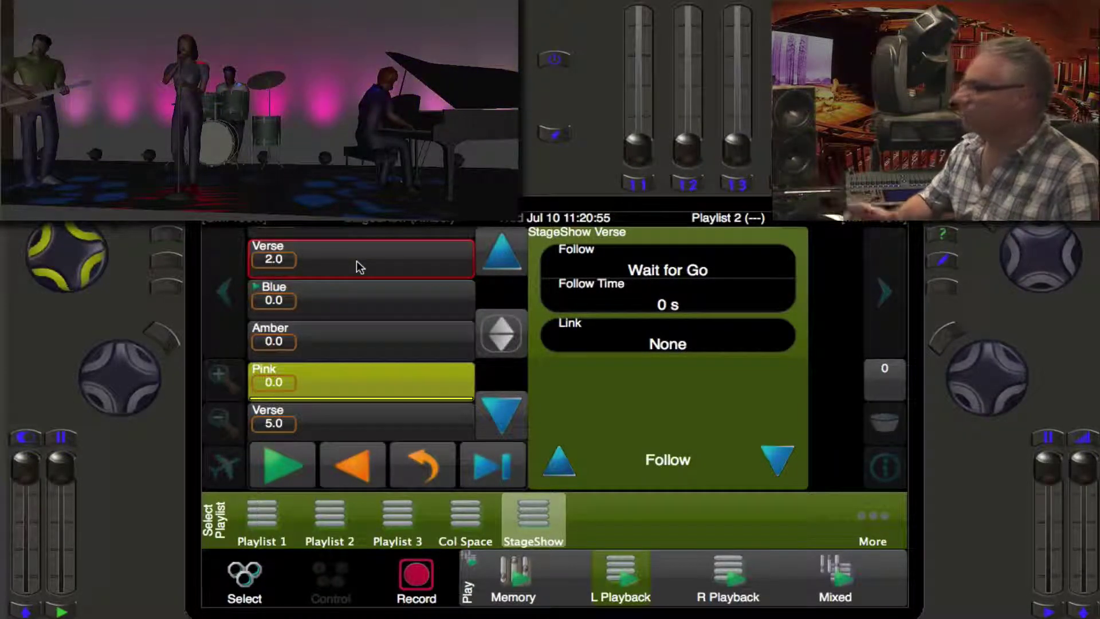
pyautogui.press('Up')
pyautogui.press('Up')
pyautogui.press('space')
pyautogui.press('space')
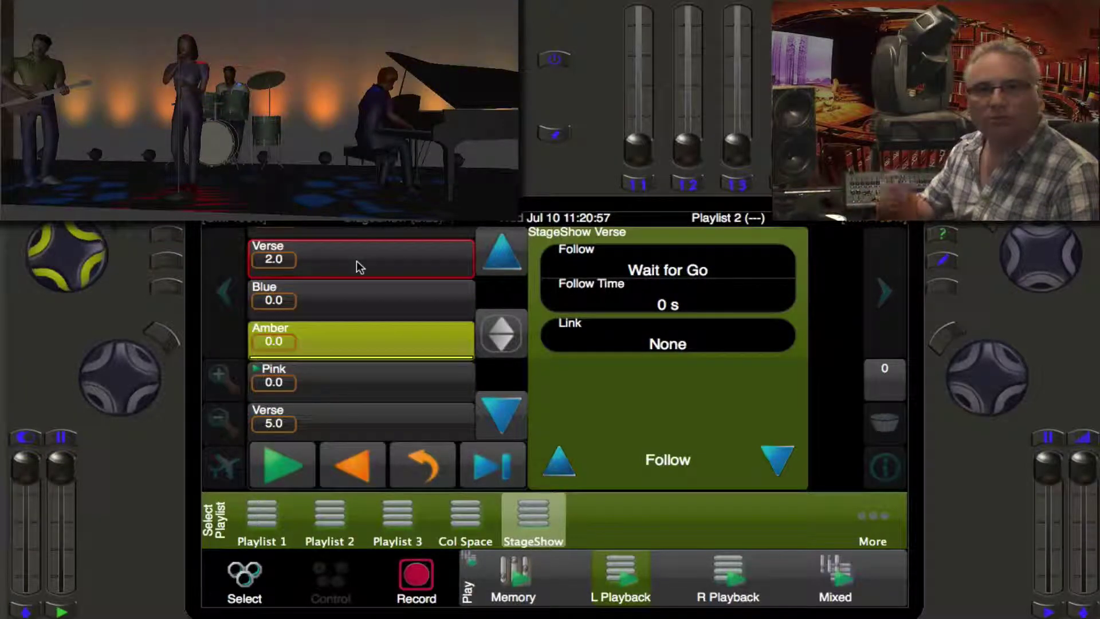
pyautogui.press('Up')
pyautogui.press('Up')
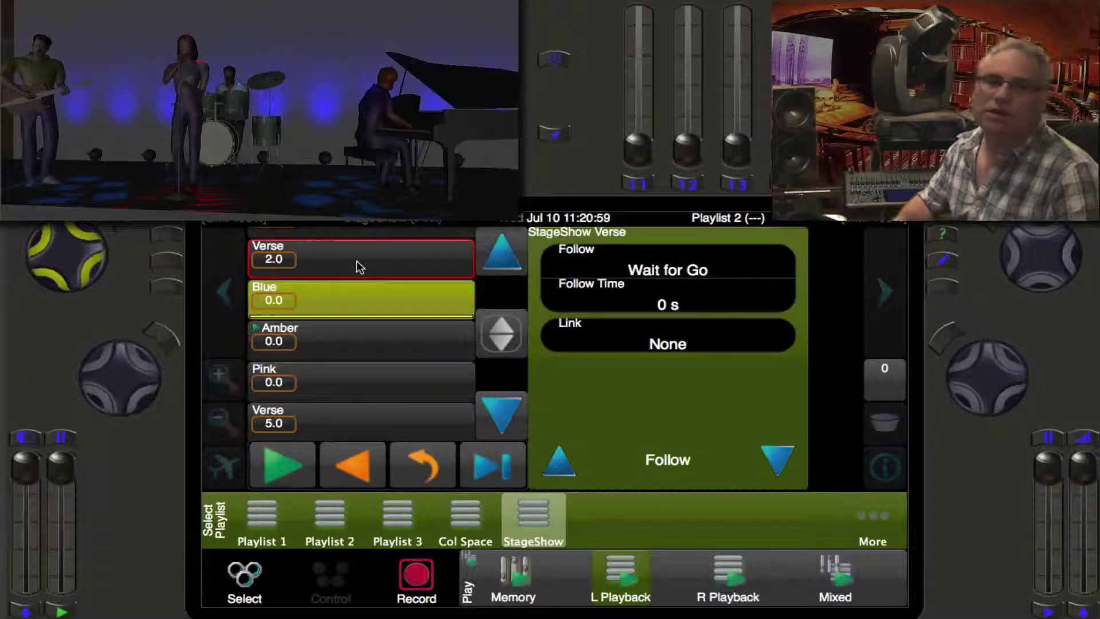
pyautogui.press('space')
pyautogui.press('space')
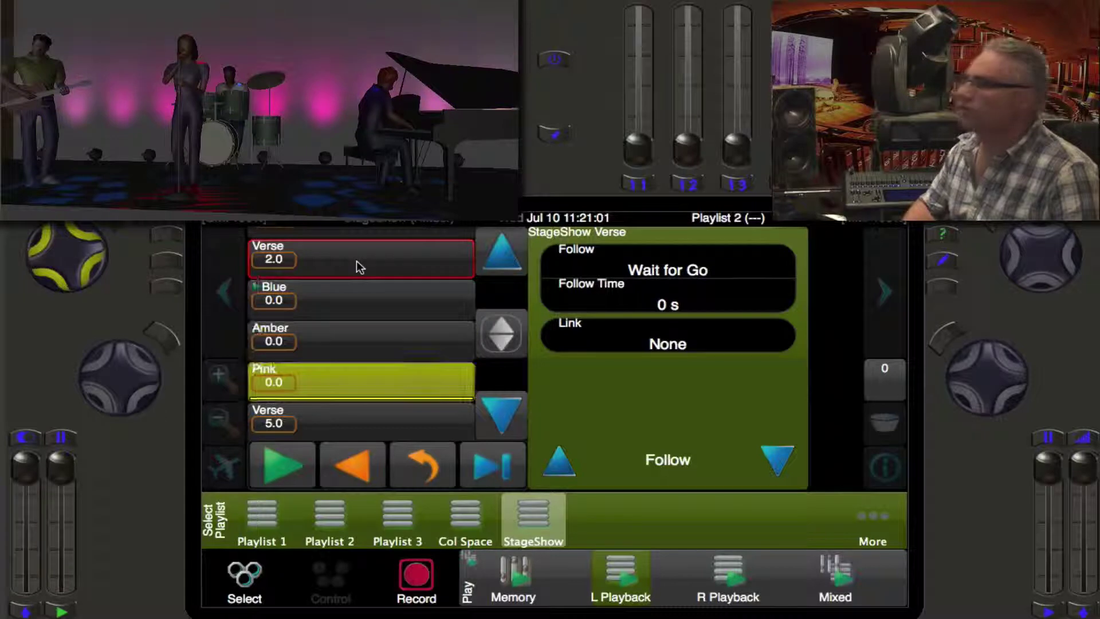
pyautogui.press('Up')
pyautogui.press('Up')
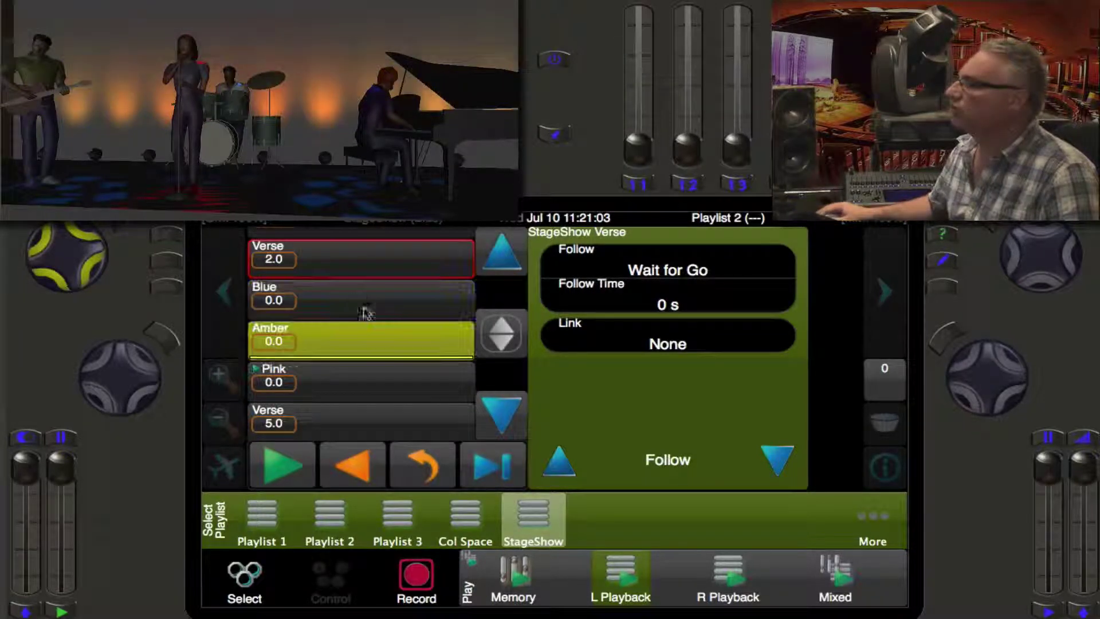
pyautogui.click(378, 348)
# Step: Edit the Amber cue and dial its Follow Time down to 0.6 s
pyautogui.press('Up')
pyautogui.press('Up')
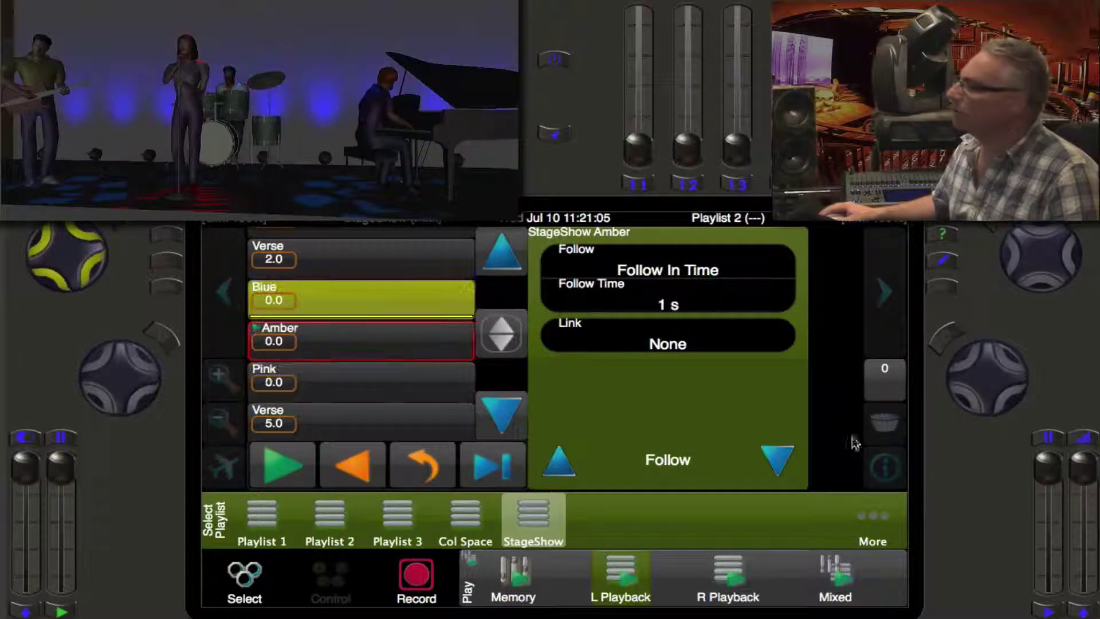
pyautogui.press('space')
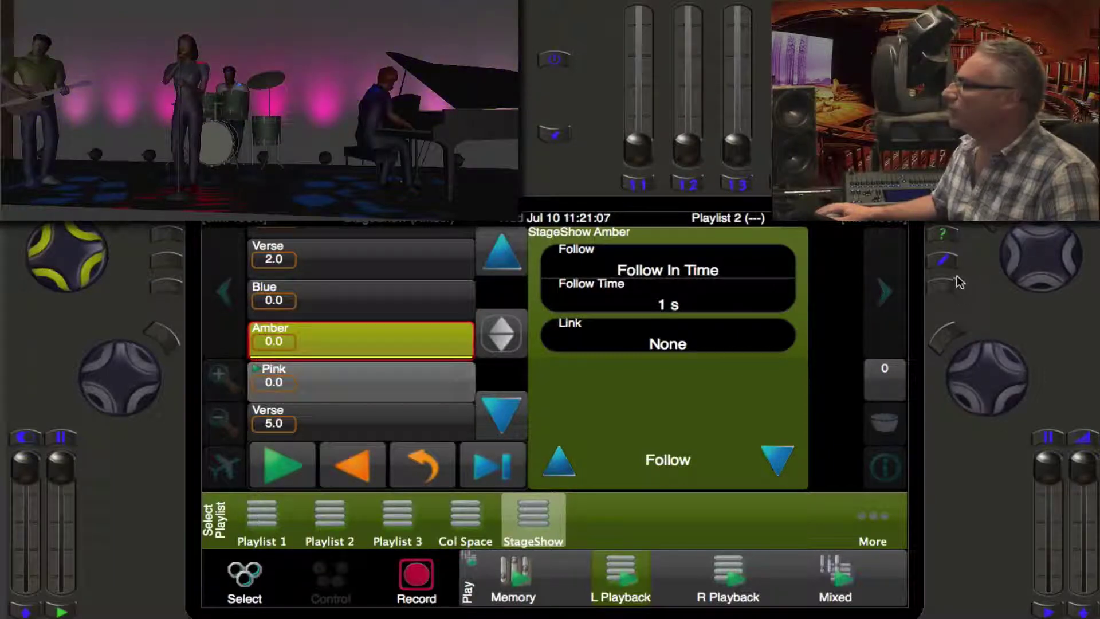
pyautogui.click(943, 262)
pyautogui.press('Up')
pyautogui.press('Up')
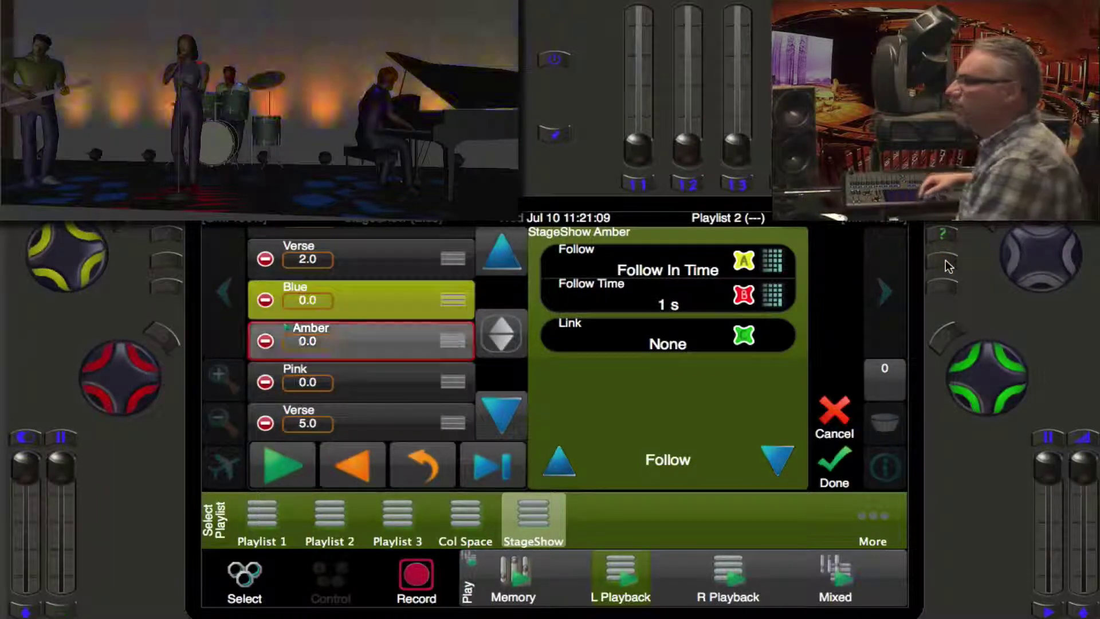
pyautogui.press('Down')
pyautogui.press('Down')
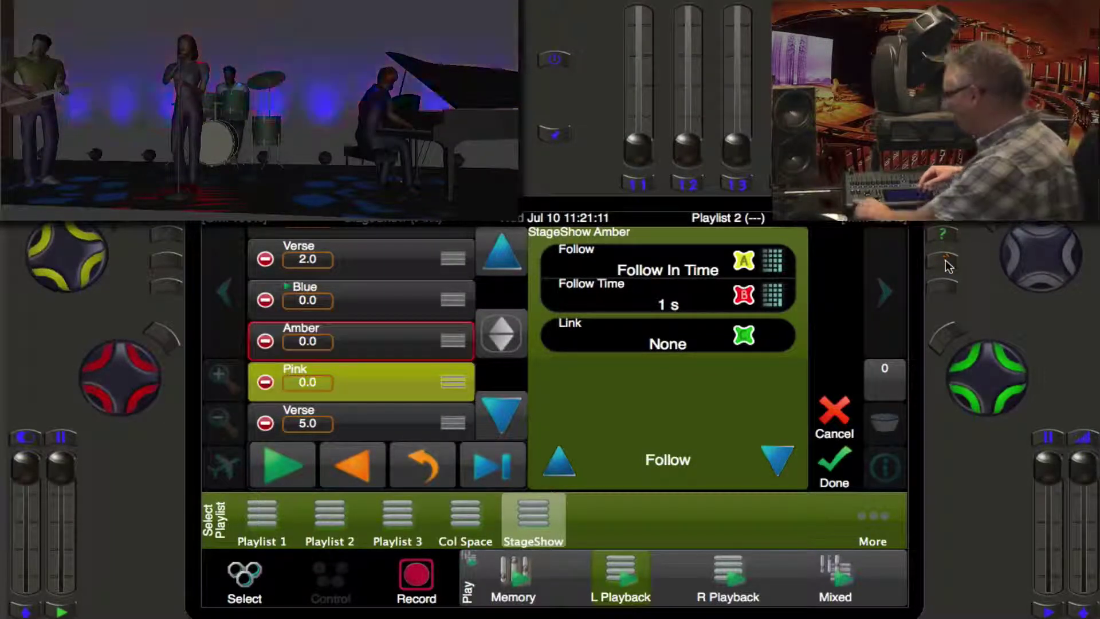
pyautogui.press('Up')
pyautogui.press('Up')
pyautogui.press('Down')
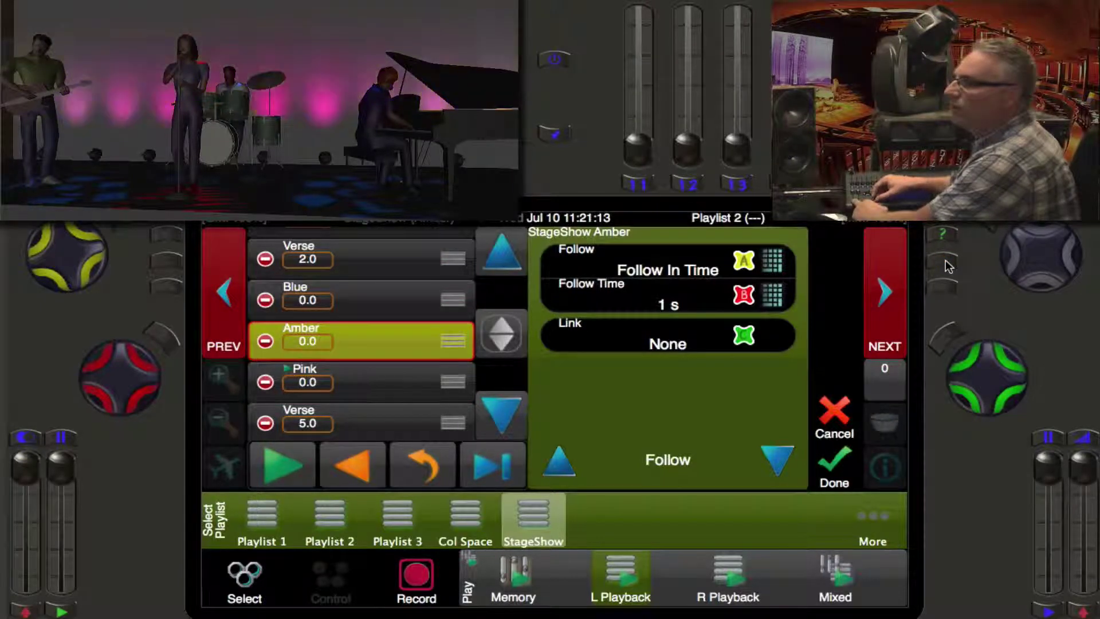
pyautogui.press('Down')
pyautogui.press('Up')
pyautogui.press('Up')
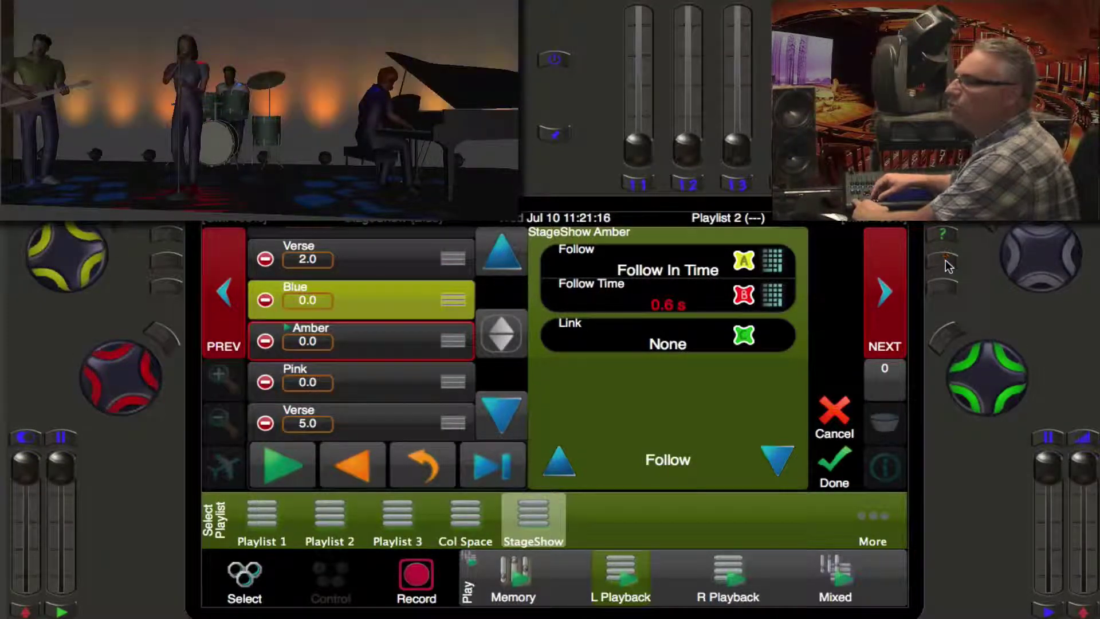
pyautogui.press('Down')
pyautogui.press('Down')
pyautogui.click(942, 263)
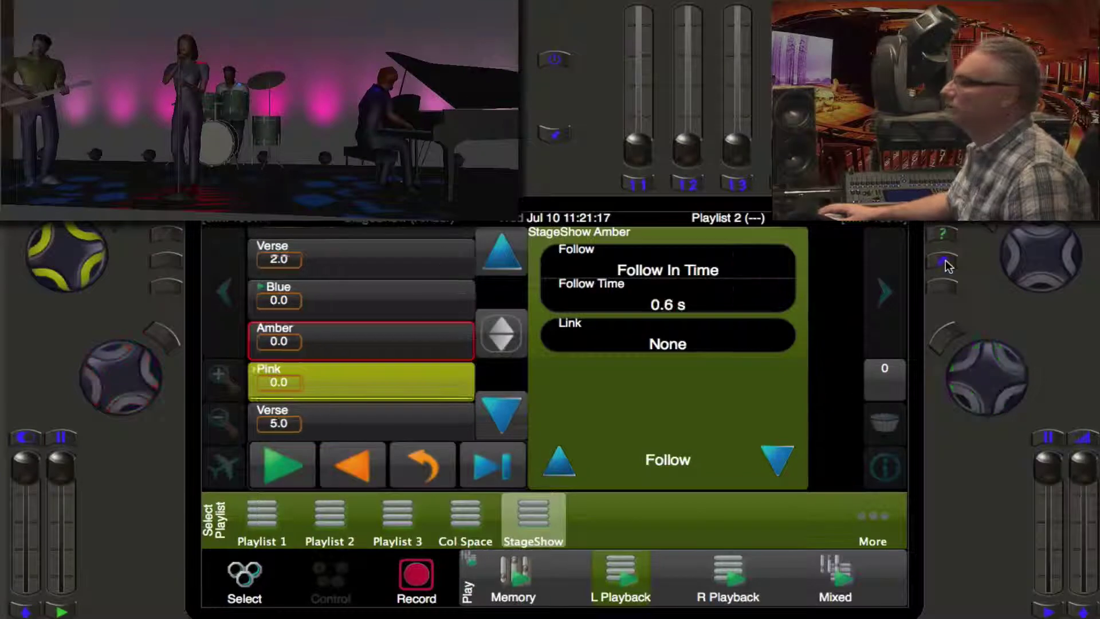
pyautogui.press('Up')
pyautogui.press('Up')
pyautogui.press('Down')
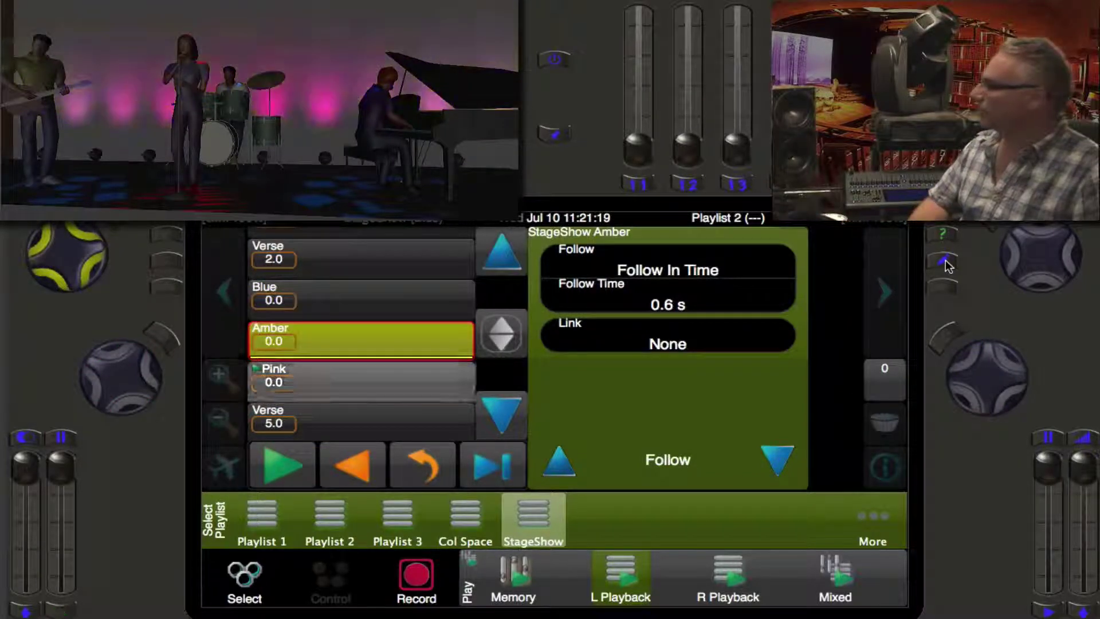
pyautogui.press('Down')
pyautogui.press('Up')
pyautogui.press('Up')
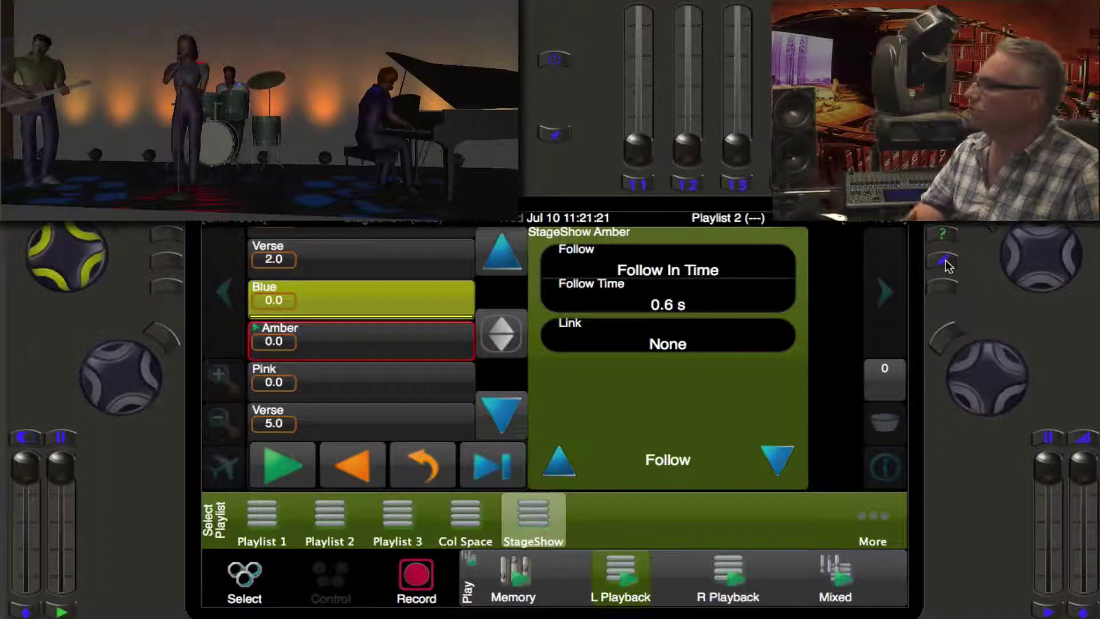
pyautogui.press('Down')
pyautogui.press('Down')
pyautogui.press('Up')
pyautogui.press('Up')
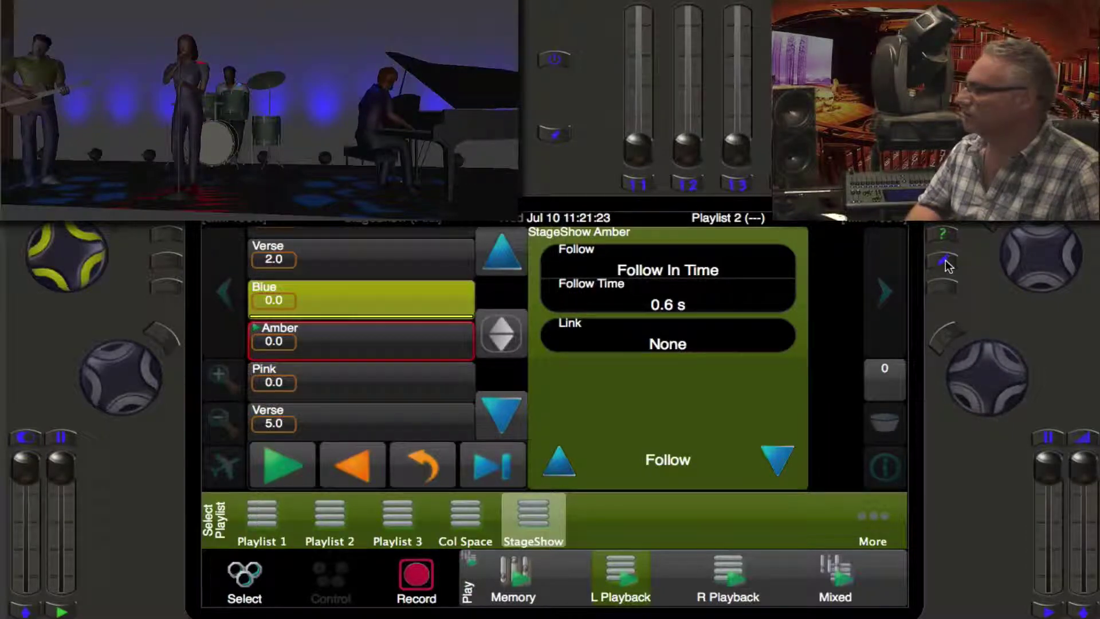
pyautogui.press('Down')
pyautogui.press('Down')
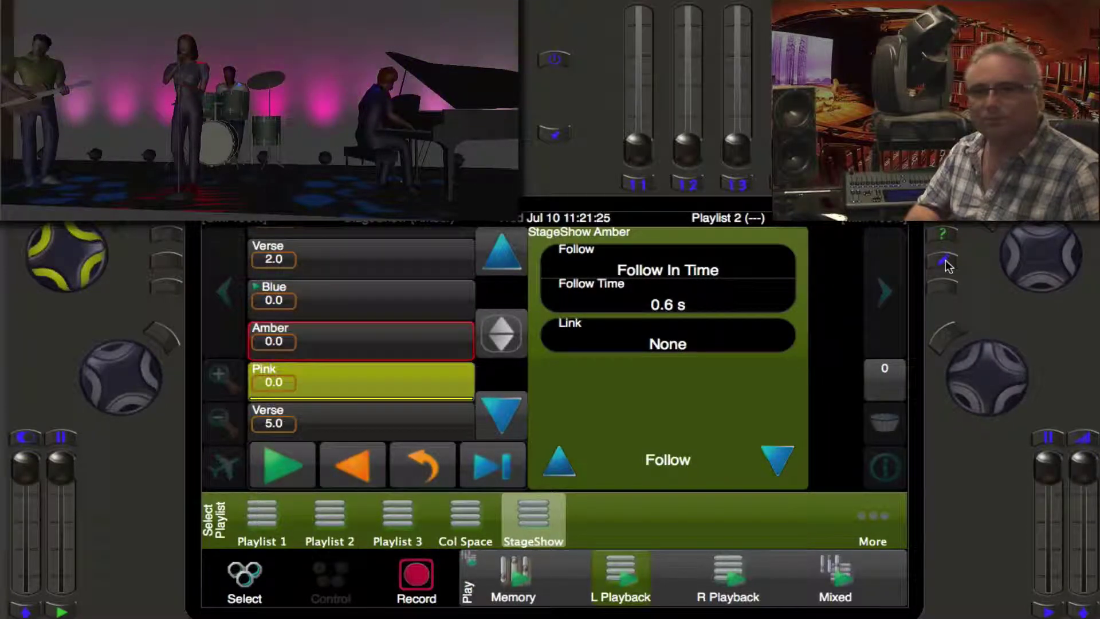
pyautogui.press('Up')
pyautogui.press('Up')
pyautogui.press('Down')
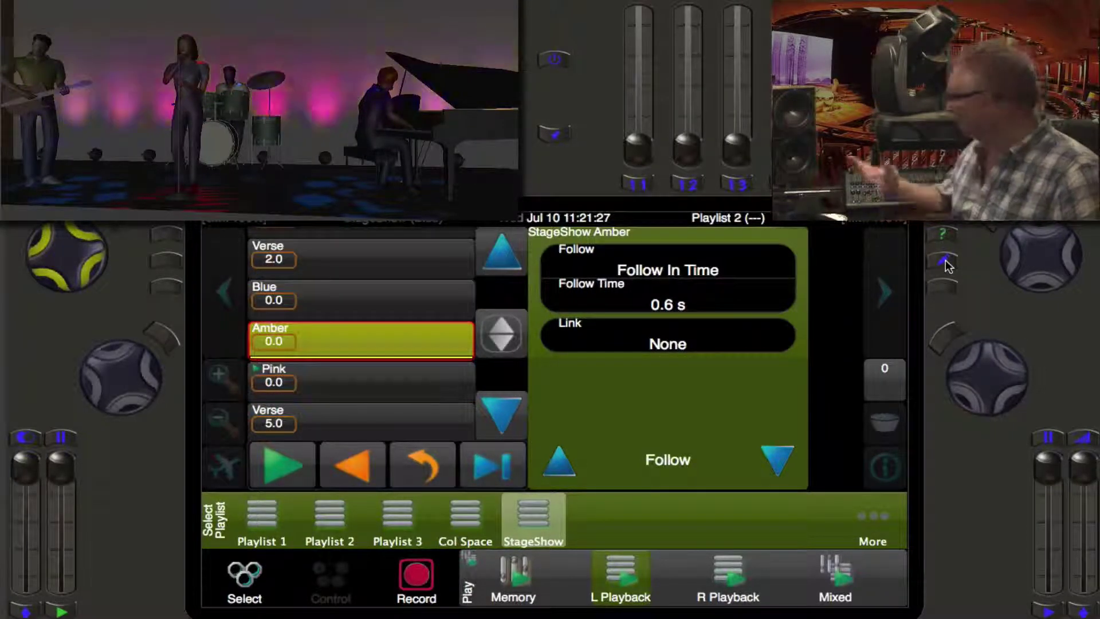
pyautogui.press('Down')
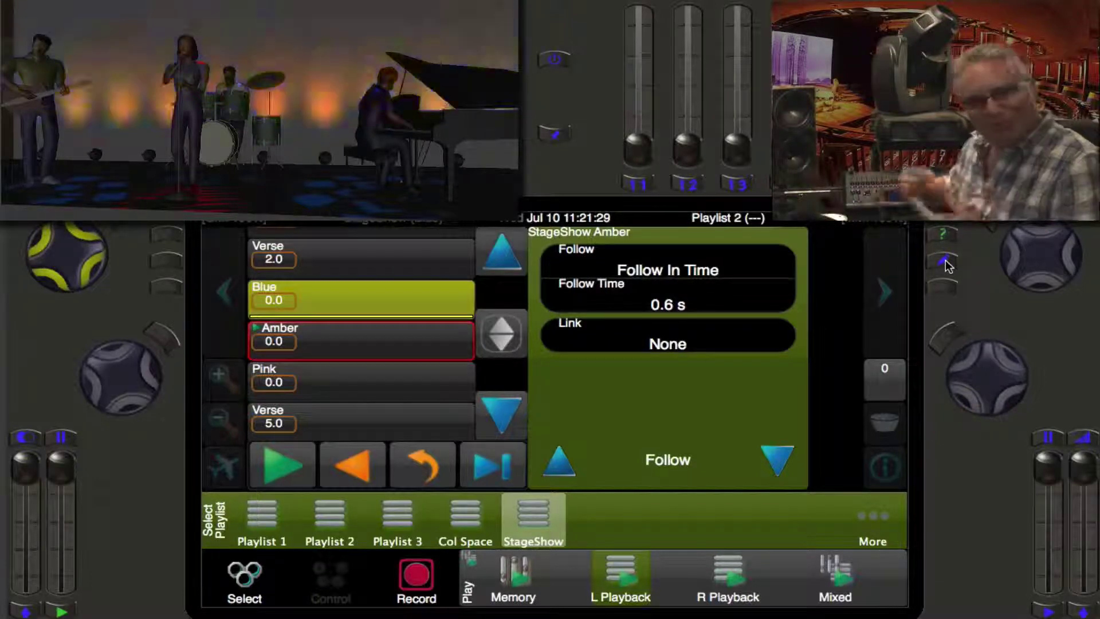